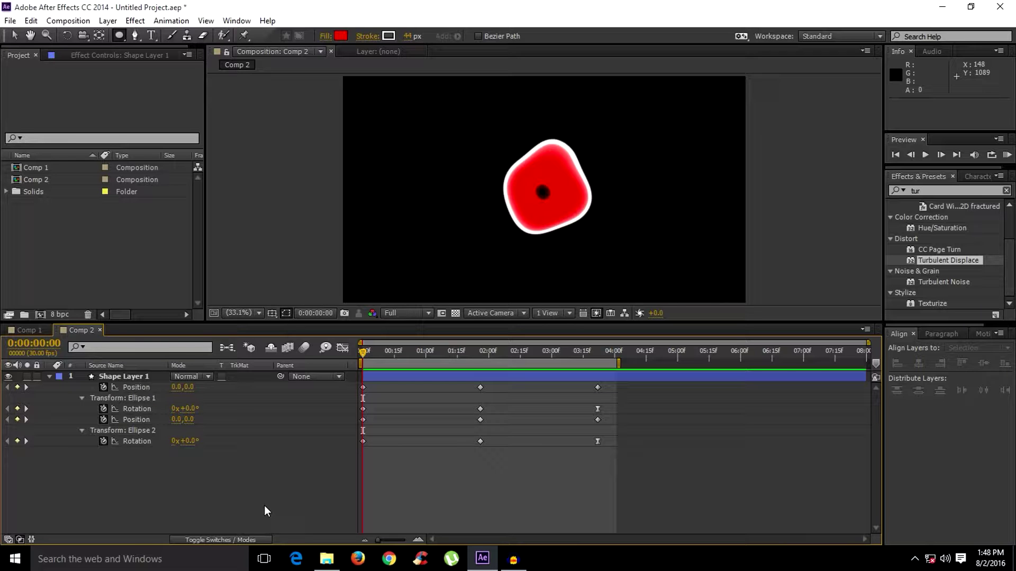
Step: RAM-preview the Comp 2 eyeball animation once, then bring up the Composition menu
key(space)
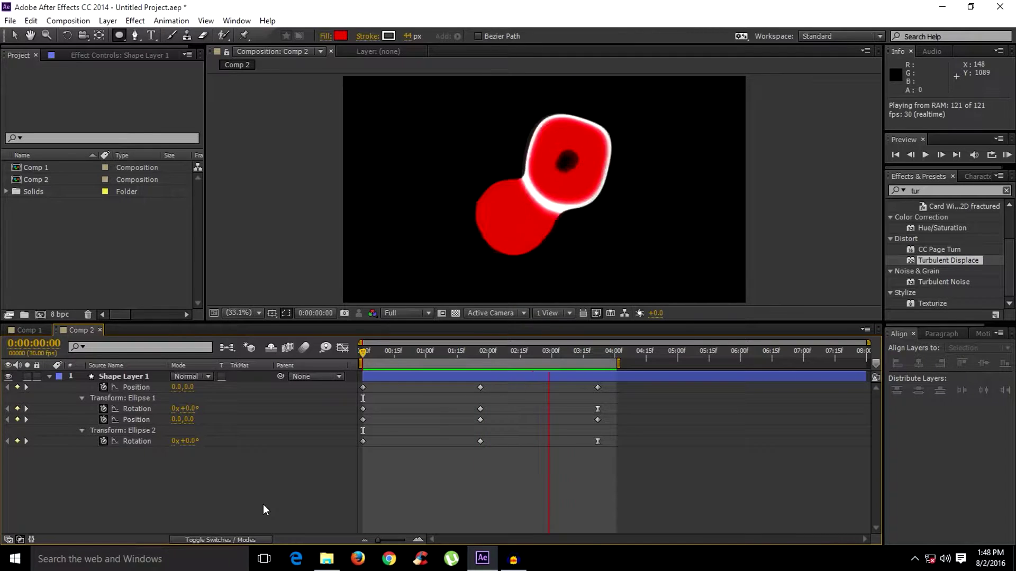
key(space)
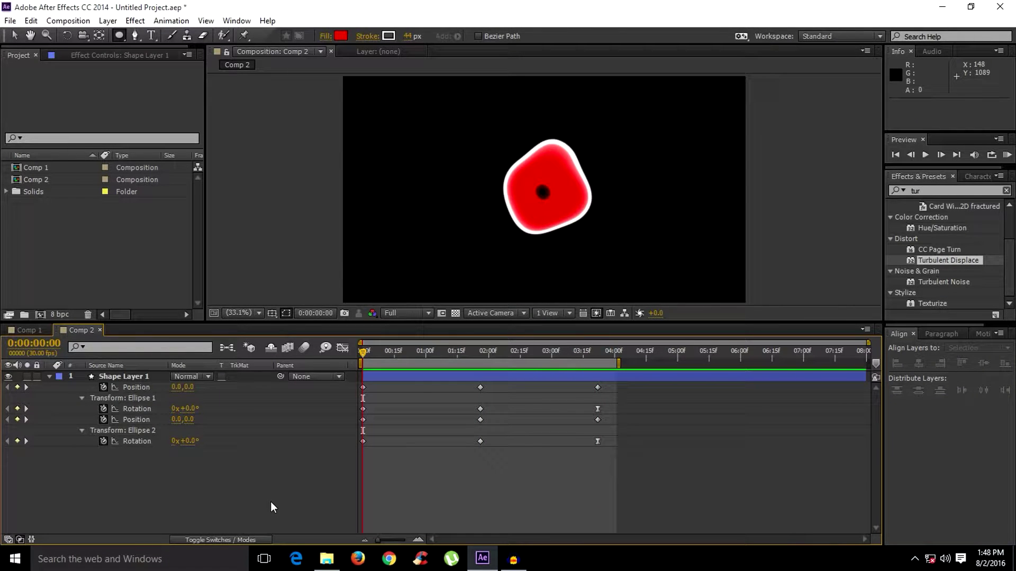
click(66, 21)
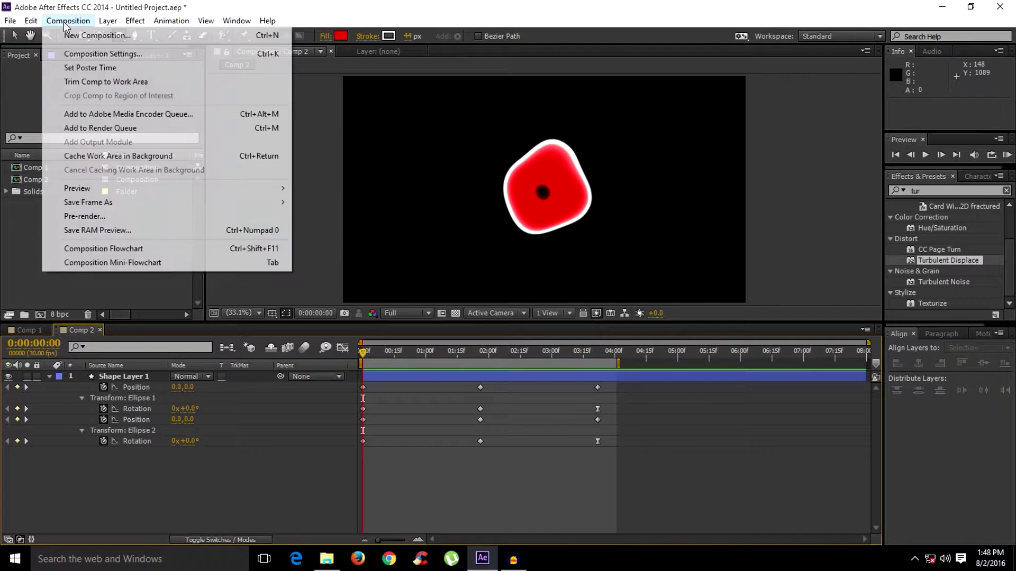
Step: Create Comp 3 at 1920×1080, 30 fps and 8 seconds long
click(74, 35)
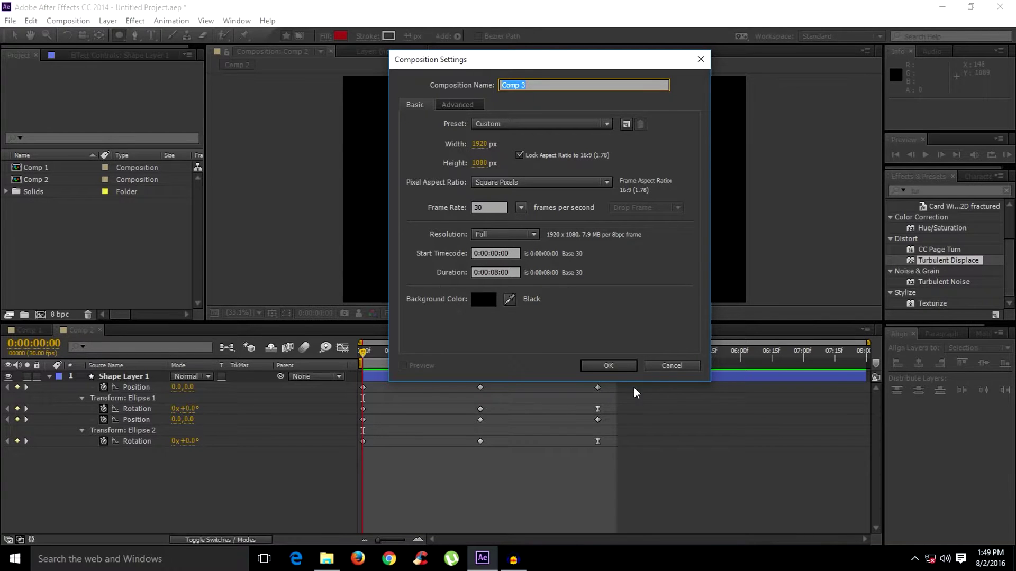
click(609, 365)
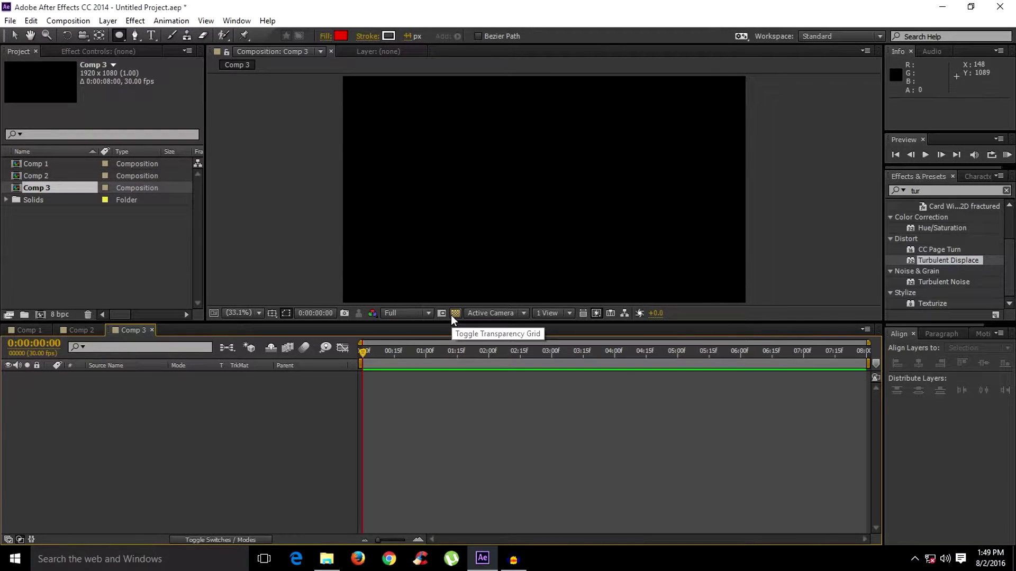
Step: Draw a red, white-outlined circle as Shape Layer 1 and align it to the comp's centre
drag(122, 33, 157, 65)
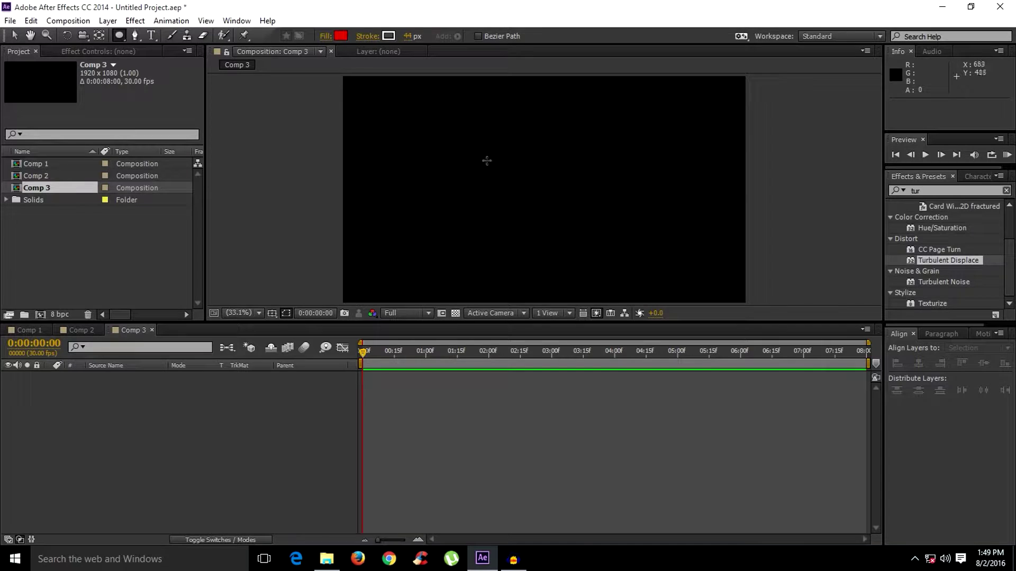
mouse_move(490, 153)
mouse_down()
mouse_move(540, 191)
mouse_move(560, 245)
mouse_up()
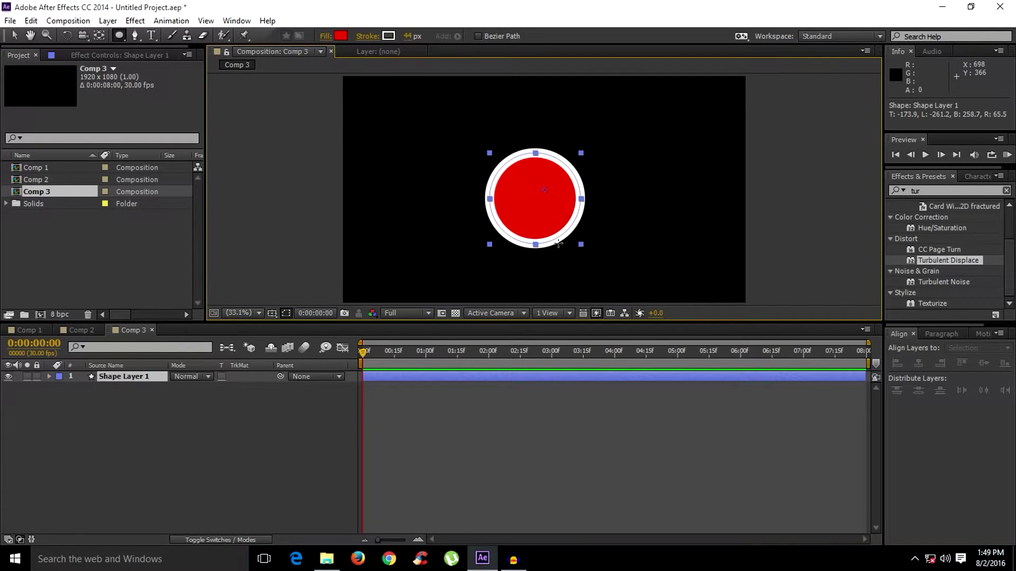
click(130, 376)
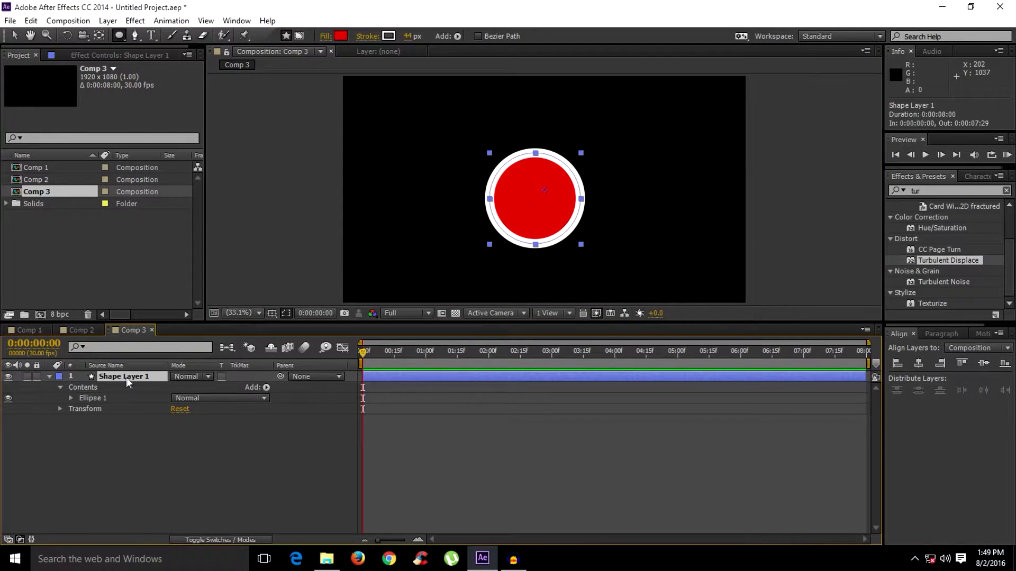
click(982, 363)
click(918, 363)
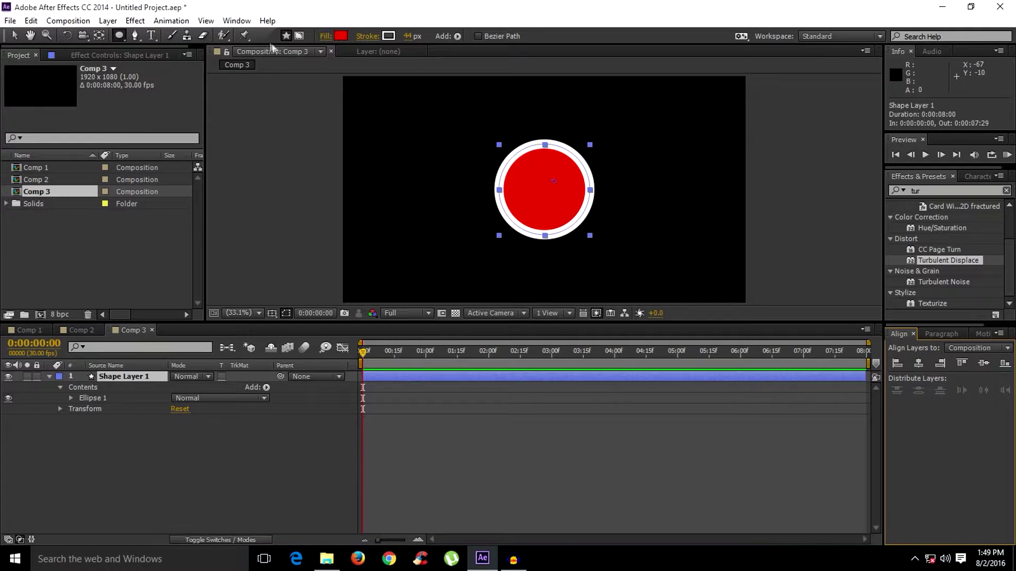
click(241, 21)
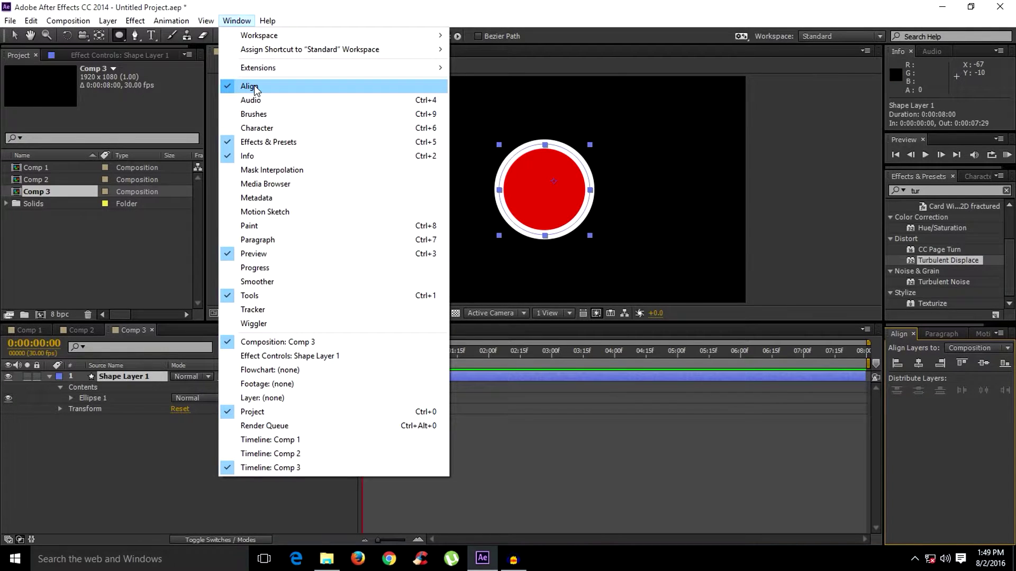
Step: Duplicate the Ellipse 1 group twice with Ctrl+D
click(930, 434)
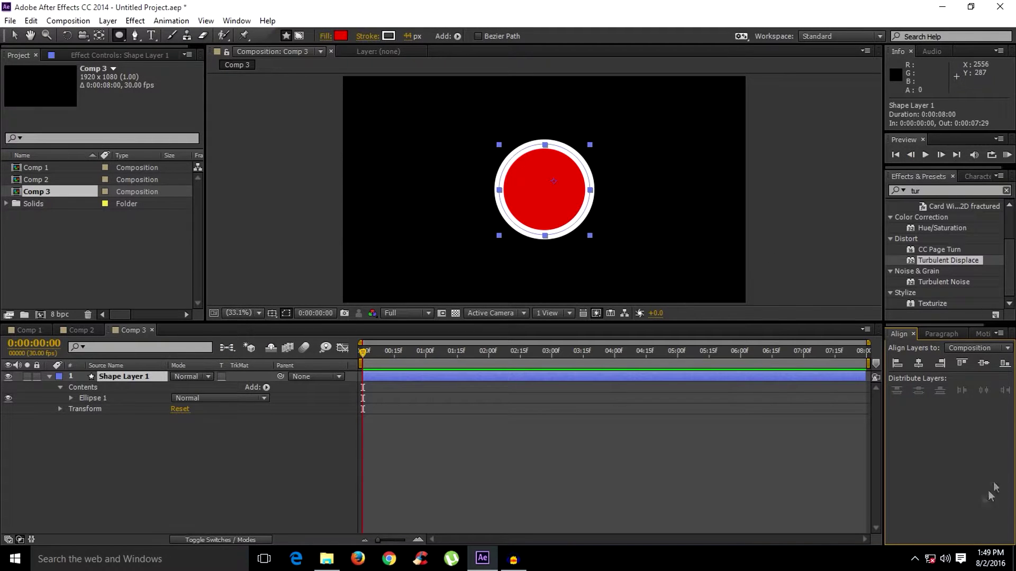
click(117, 375)
click(94, 398)
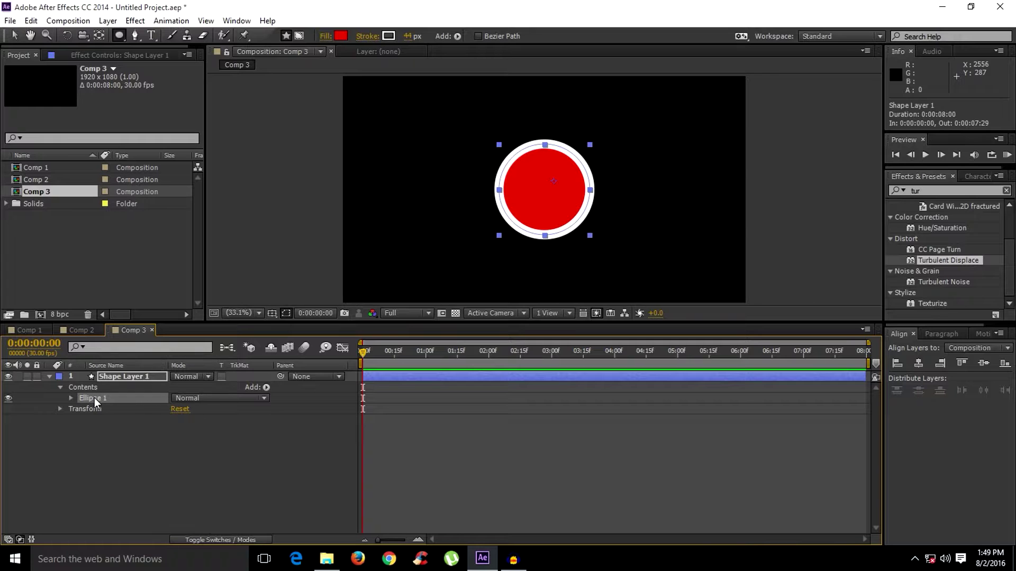
key(ctrl+d)
key(ctrl+d)
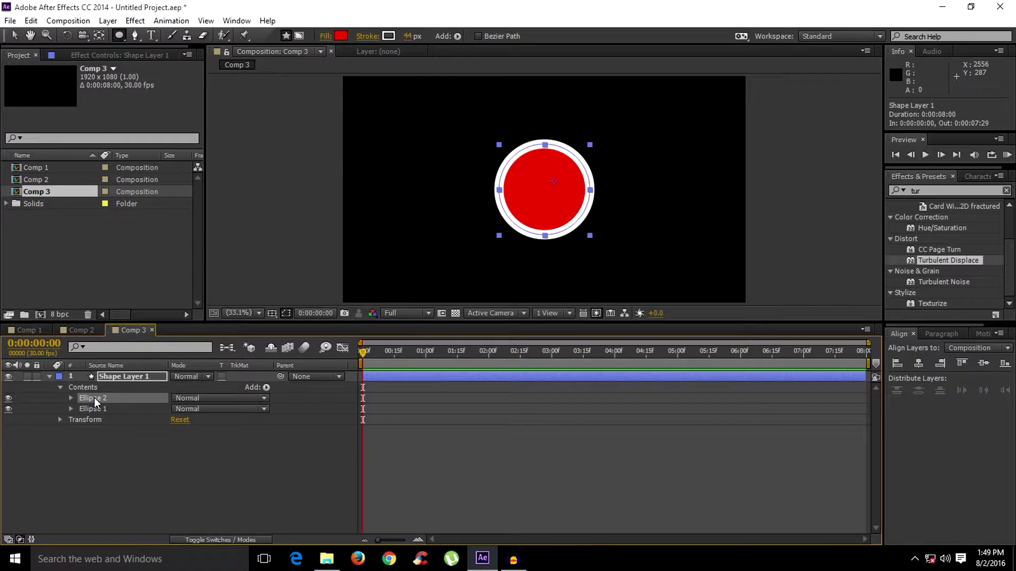
Step: Delete Stroke 1 from Ellipse 1 and collapse the group
click(71, 419)
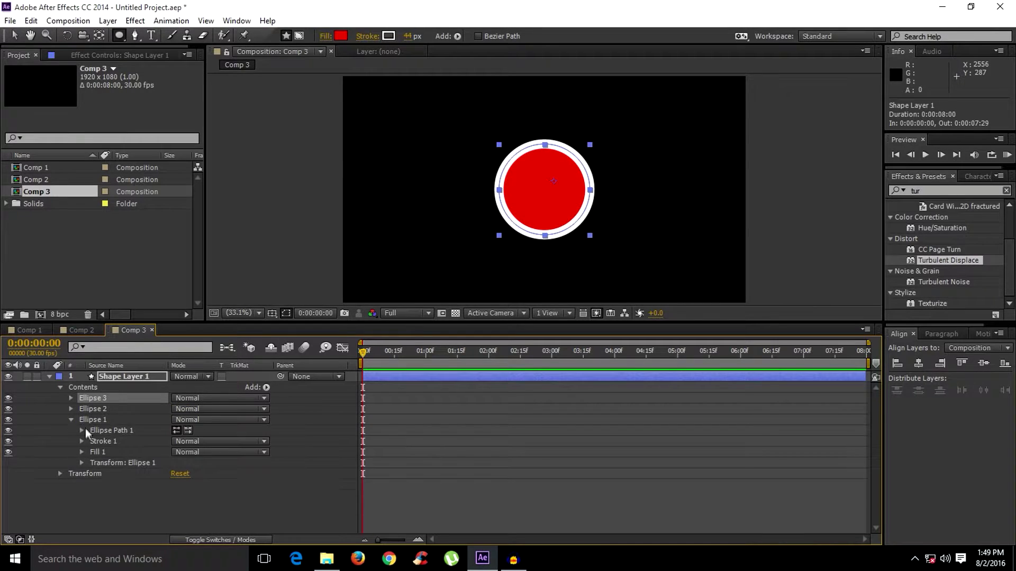
click(95, 441)
key(Delete)
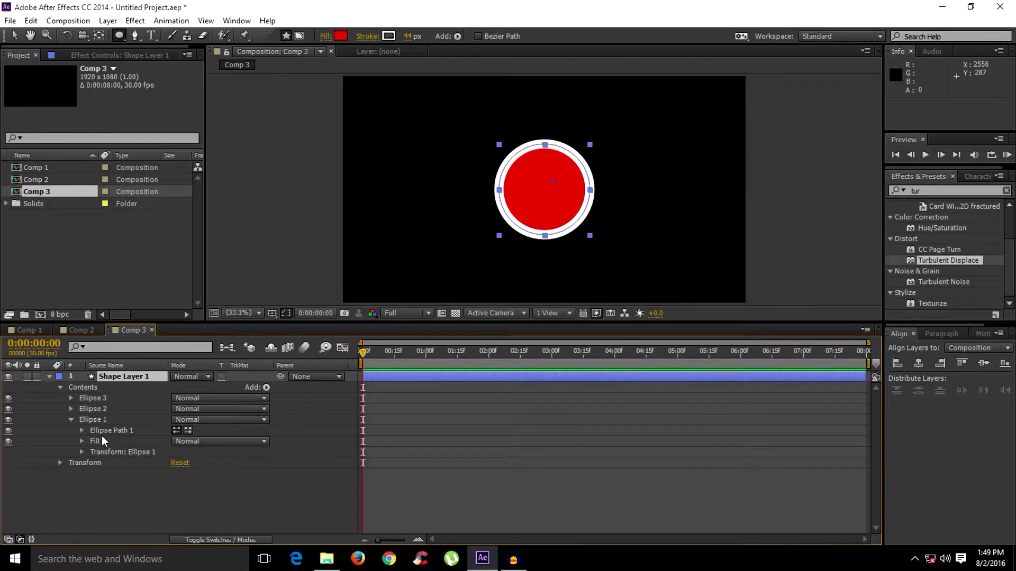
click(71, 420)
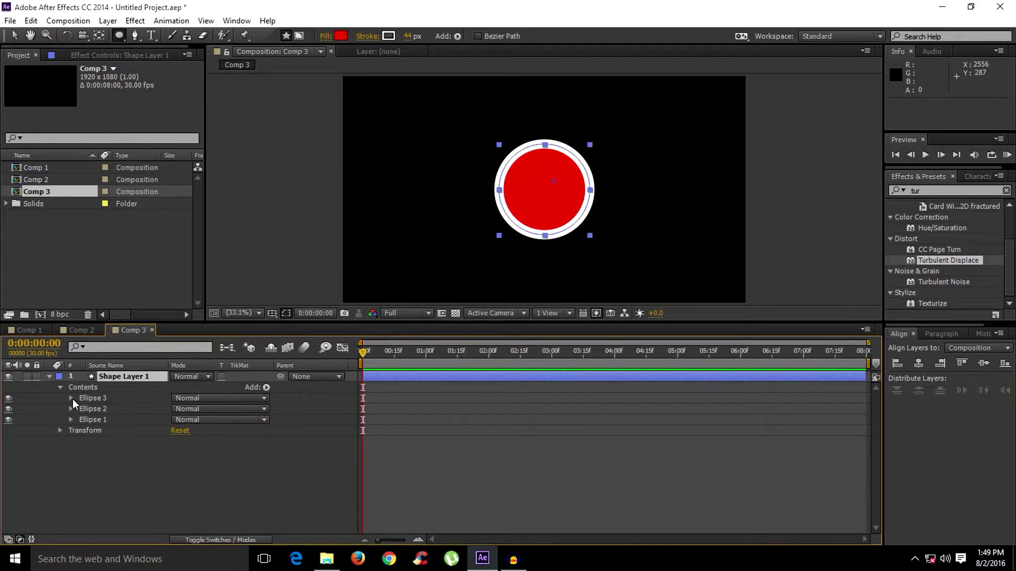
Step: Remove Ellipse 3's stroke and set its fill colour to black
click(71, 397)
click(97, 420)
key(Delete)
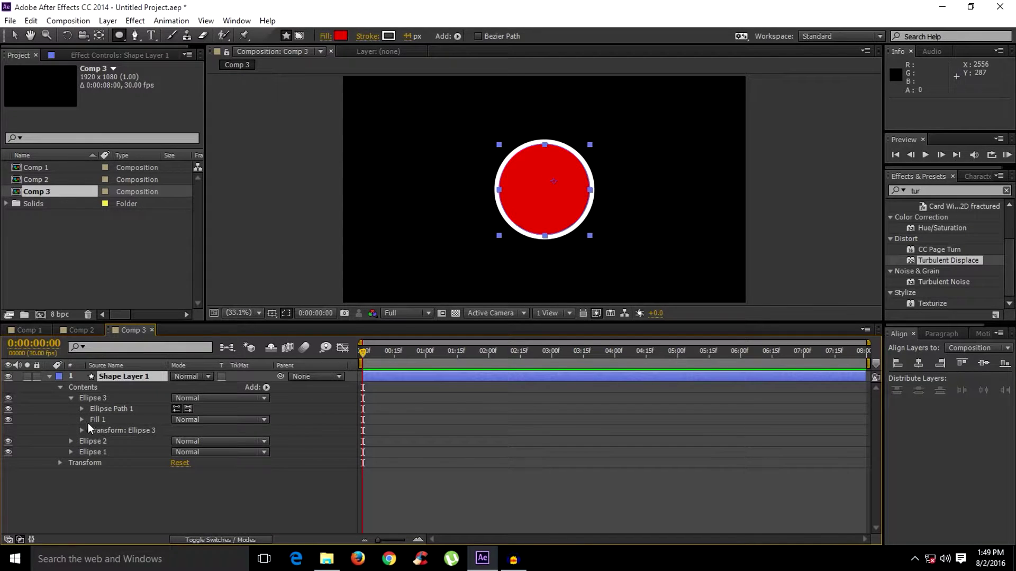
click(82, 418)
click(100, 419)
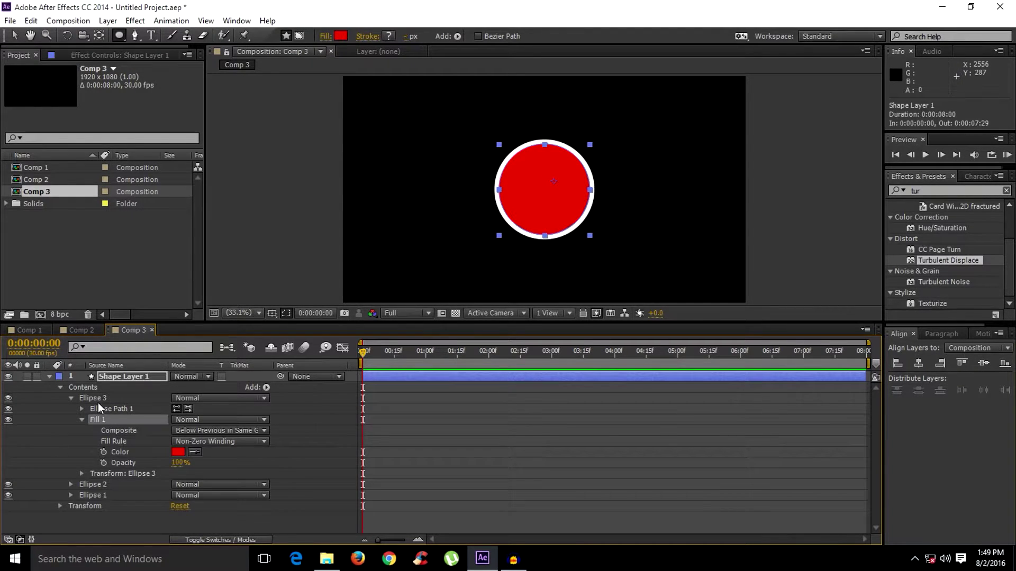
click(170, 450)
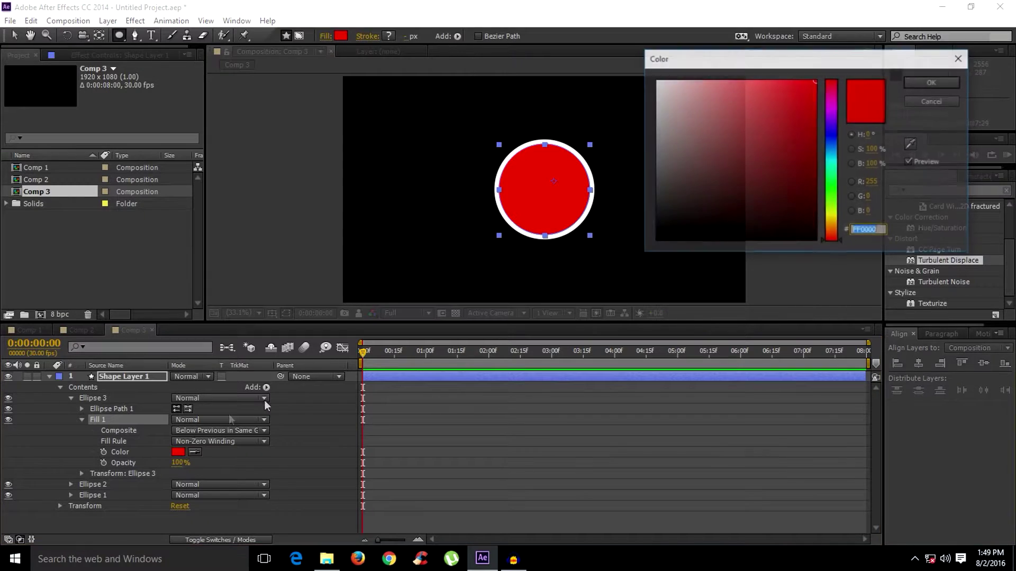
click(656, 239)
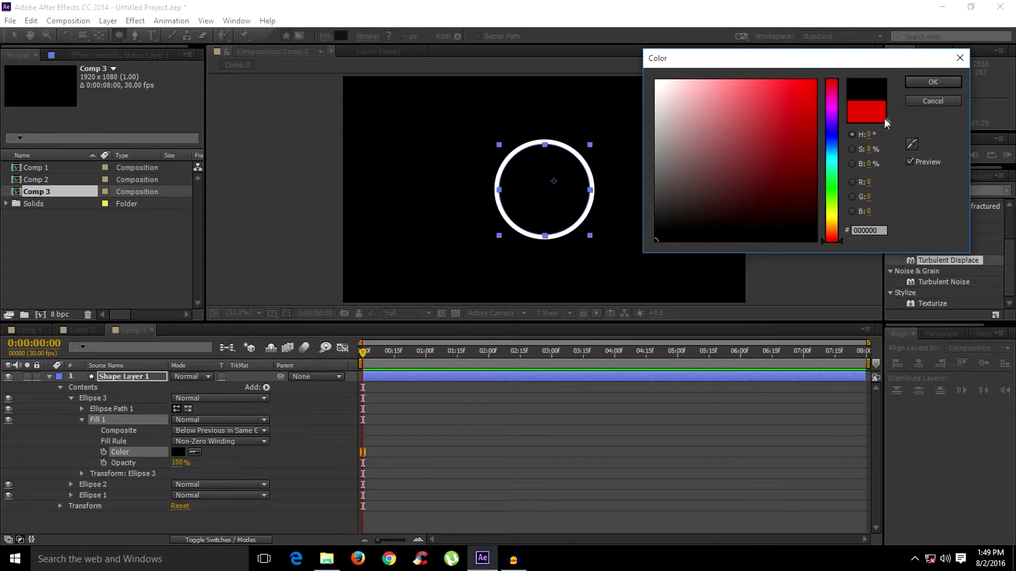
click(932, 82)
click(82, 419)
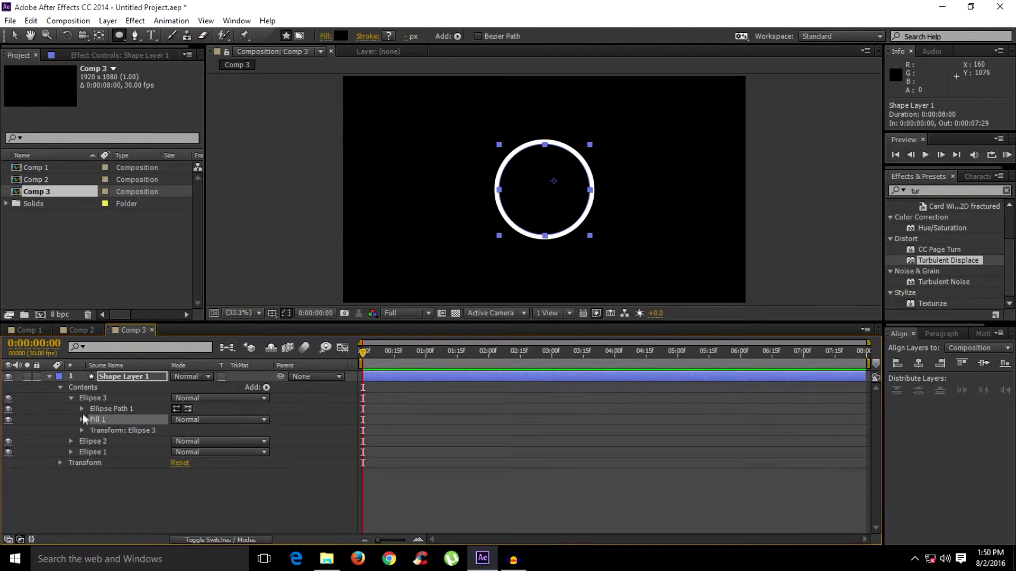
Step: Scrub Ellipse 3's path Size down to 123.6 × 123.6
click(82, 409)
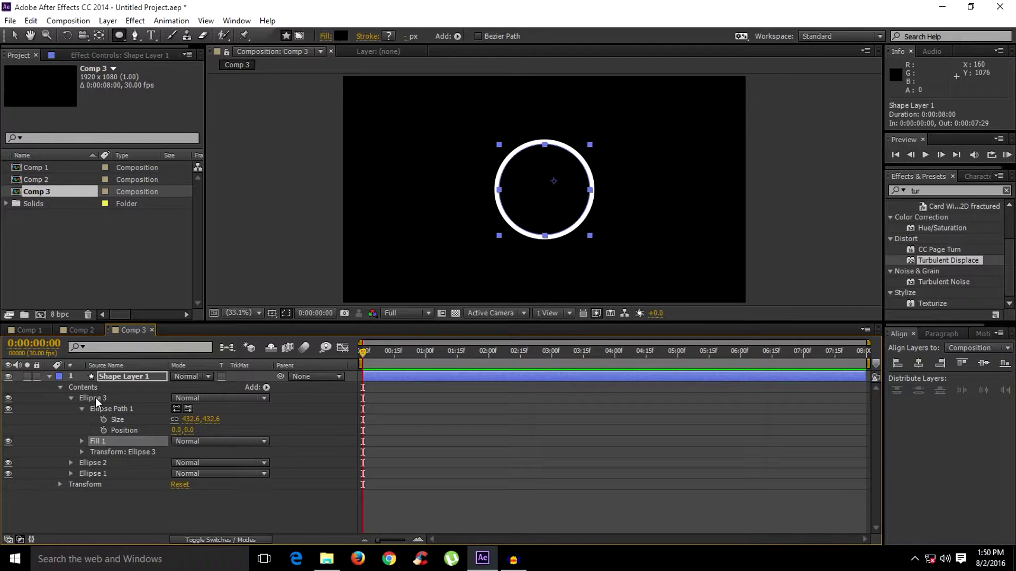
click(107, 408)
click(118, 410)
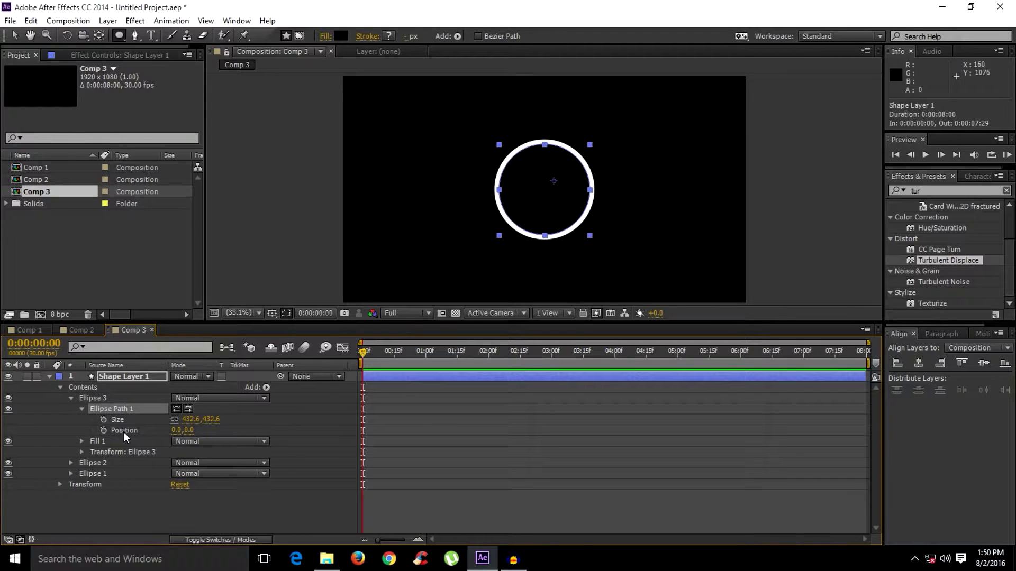
click(119, 421)
drag(188, 420, 75, 416)
drag(189, 422, 117, 419)
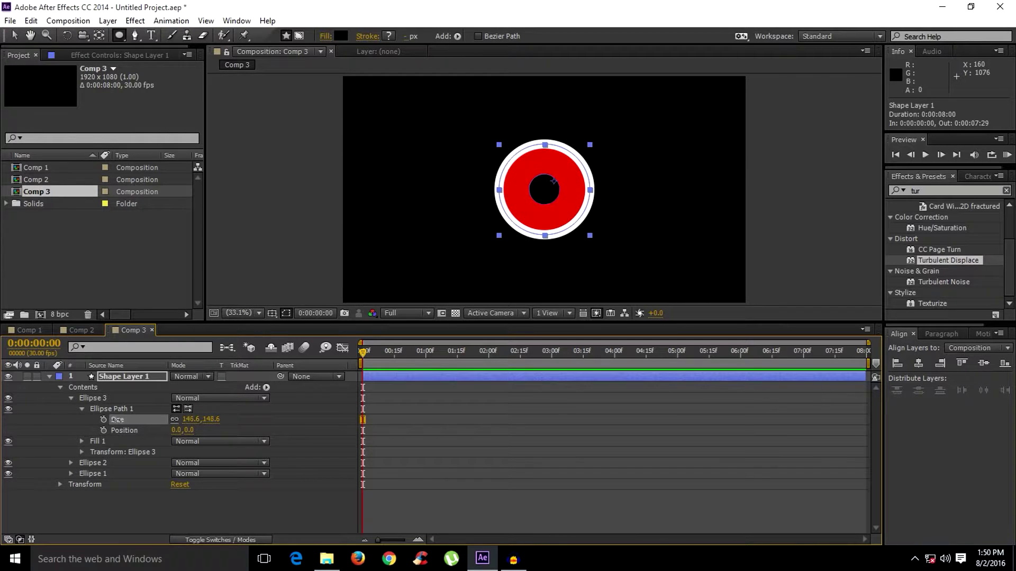
drag(201, 418, 175, 420)
Step: Rename the Ellipse 3 group to 'Ellipse Black'
click(80, 408)
click(106, 399)
key(Return)
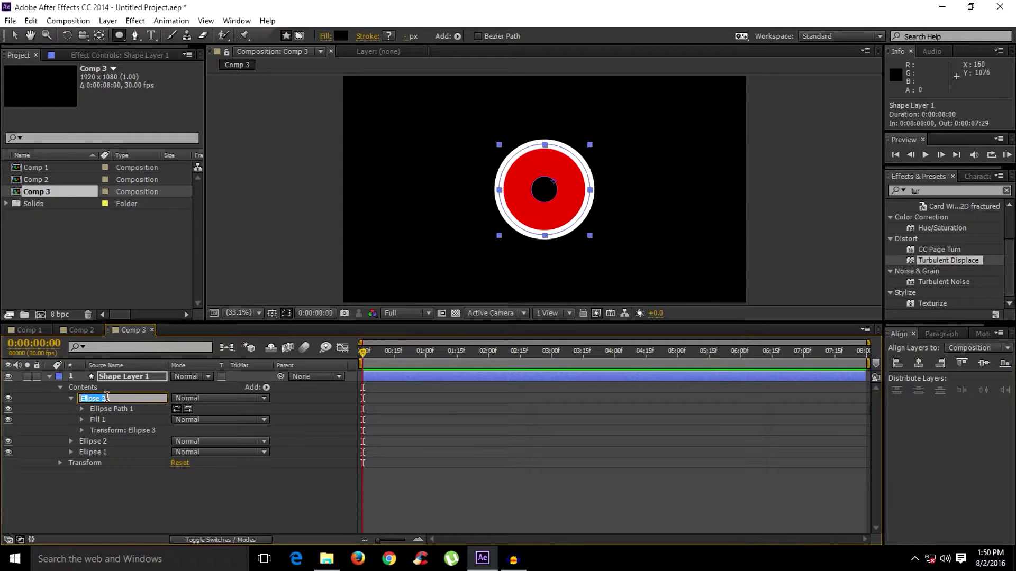
click(107, 398)
key(BackSpace)
text(Blcck)
key(Return)
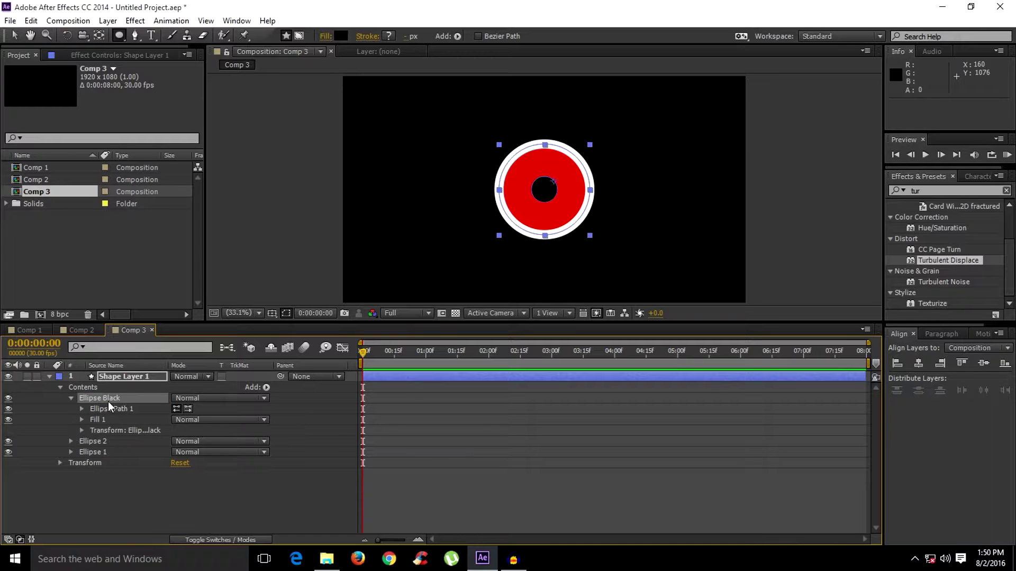
Step: Collapse the Ellipse Black group and reselect the Ellipse 2 group
click(71, 397)
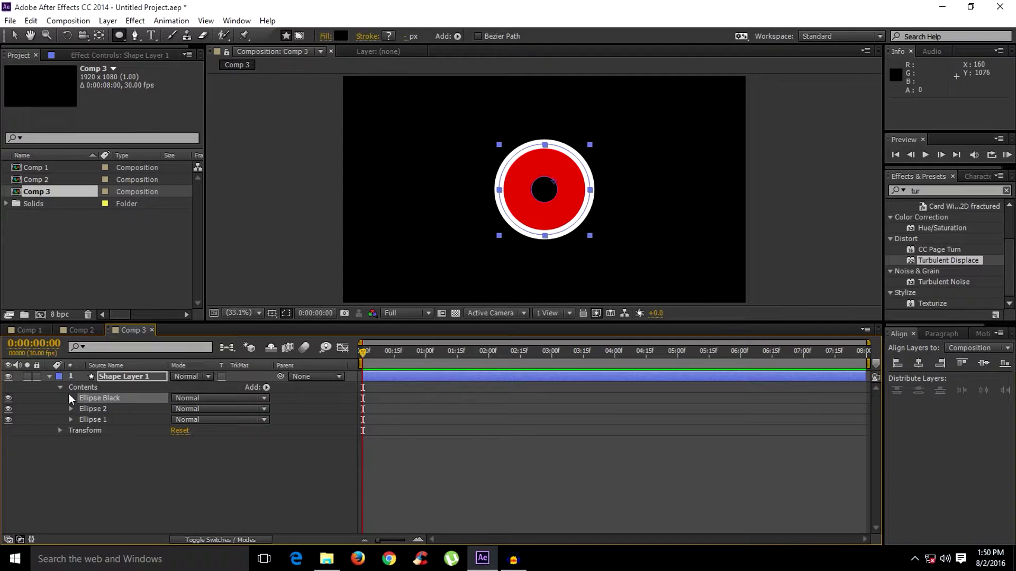
click(102, 408)
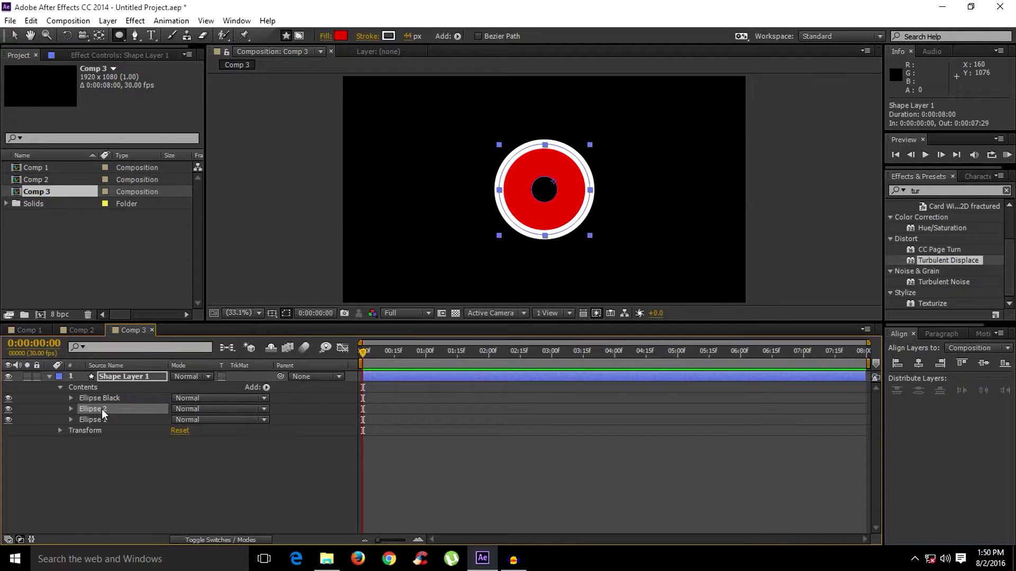
click(104, 396)
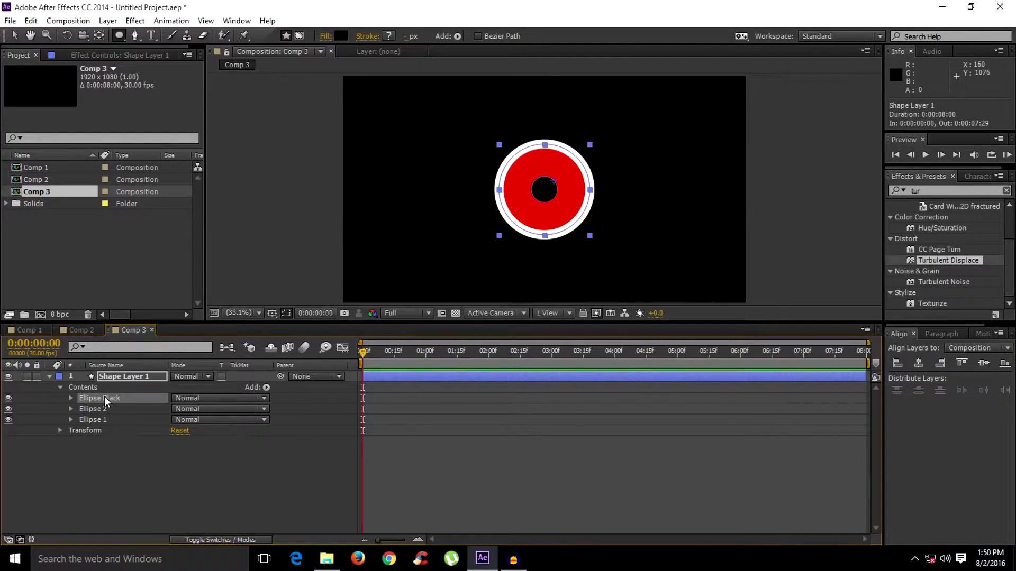
click(103, 408)
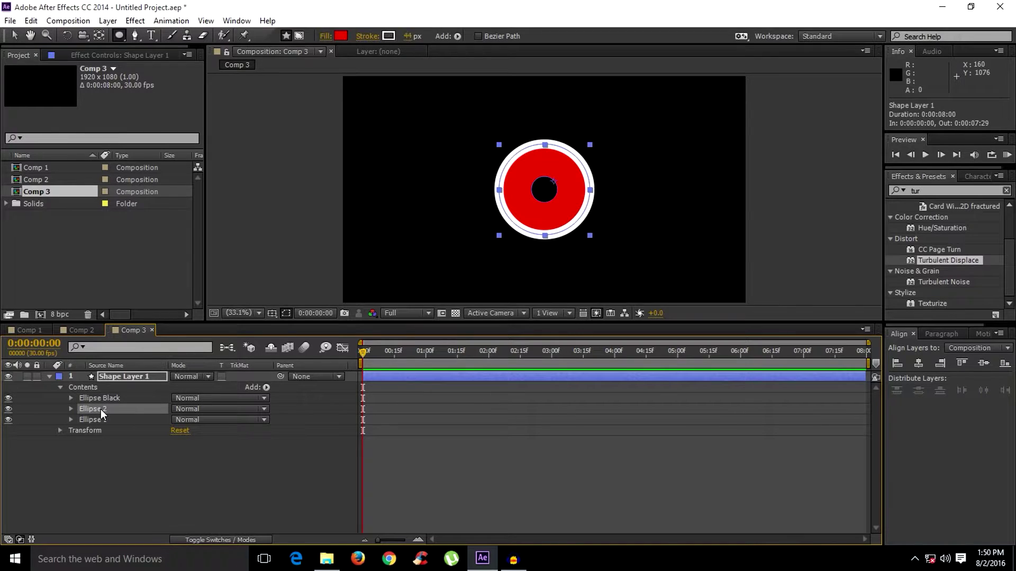
Step: Reveal Ellipse 2's path Size and Position (432.6 × 432.6 at 0,0)
click(71, 409)
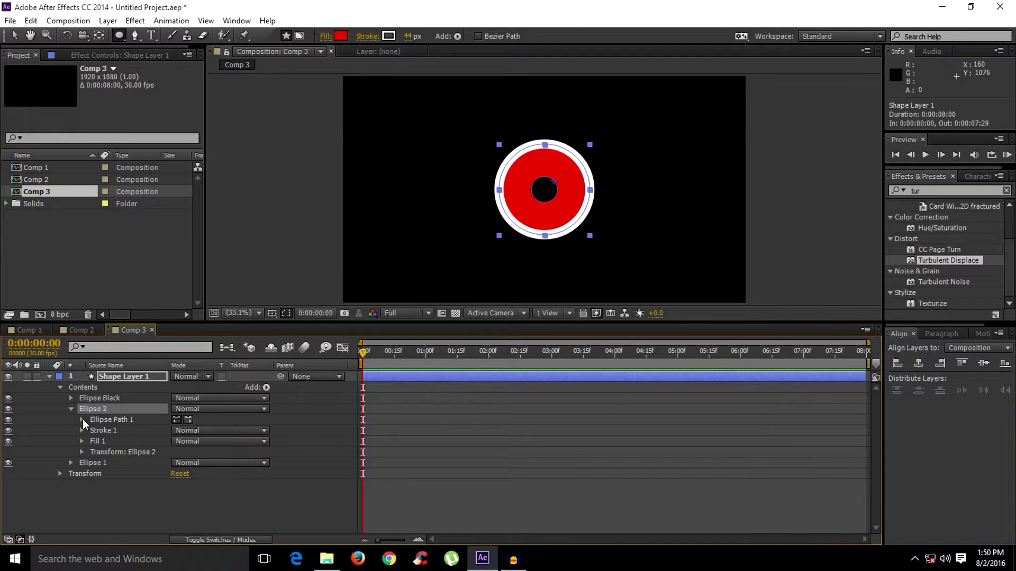
click(82, 419)
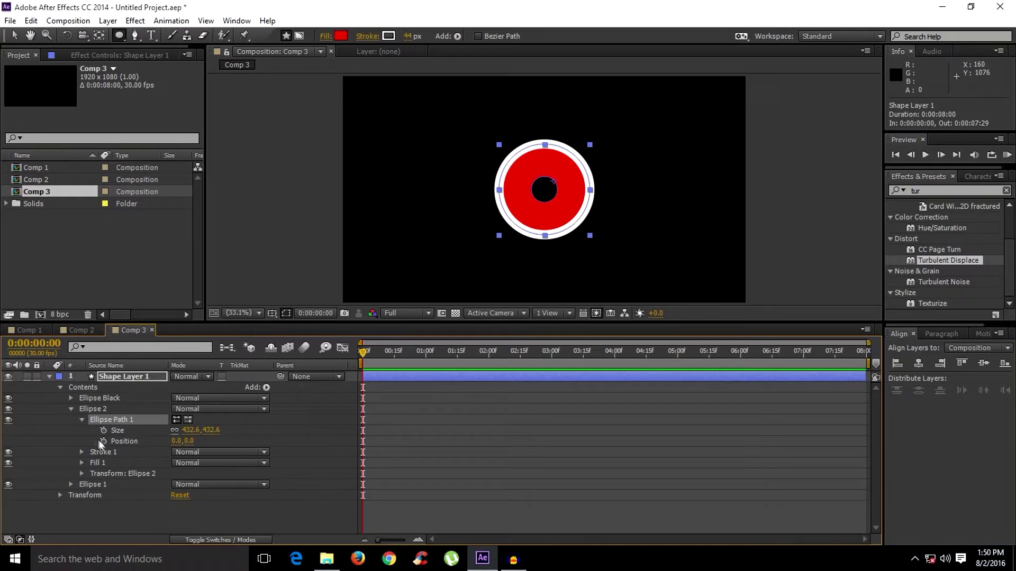
click(125, 441)
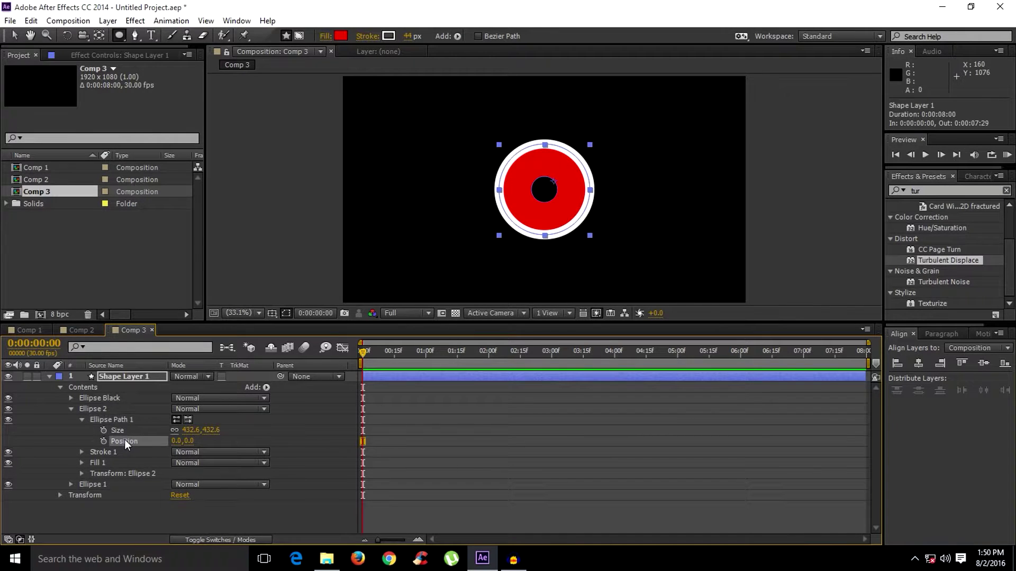
Step: Reveal Ellipse Black's path Size and Position (123.6 × 123.6 at 0,0)
click(83, 397)
click(71, 398)
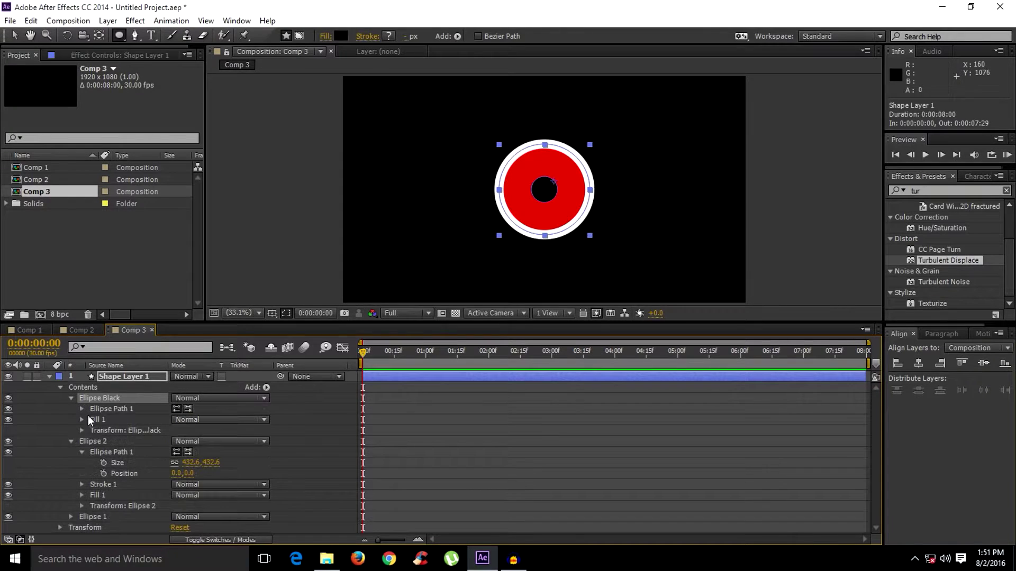
click(82, 408)
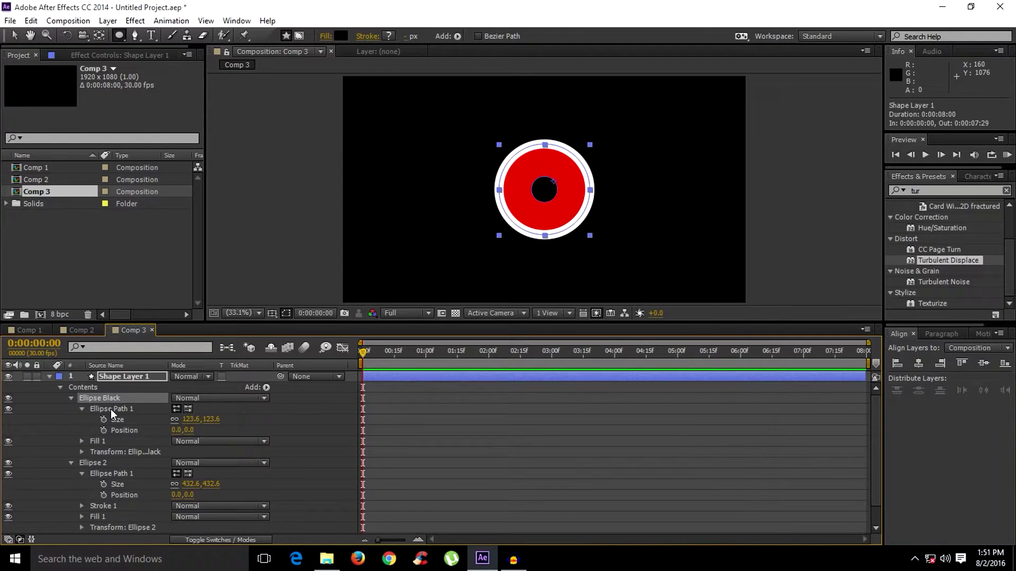
click(110, 408)
click(122, 432)
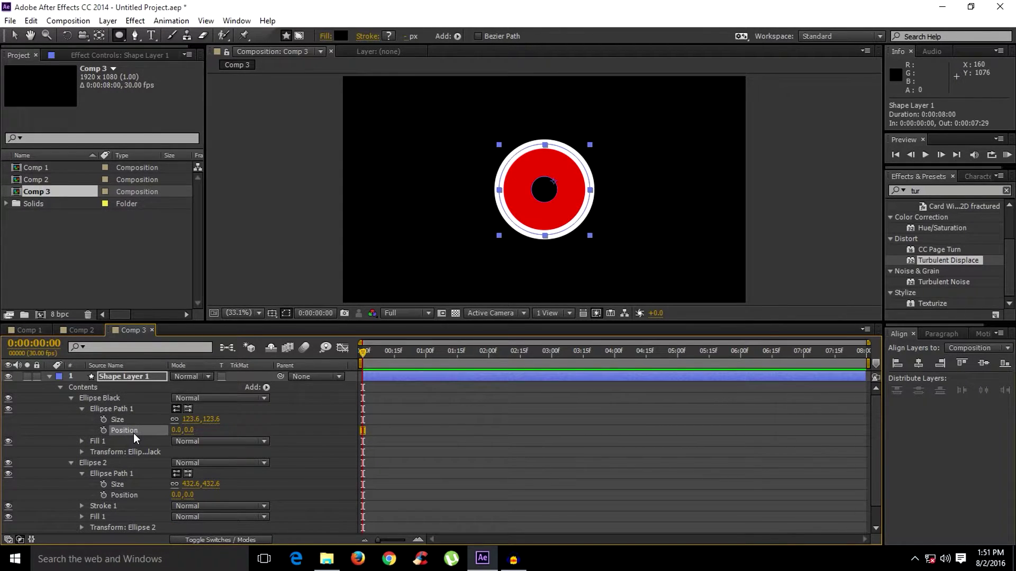
scroll(133, 433, down, 1)
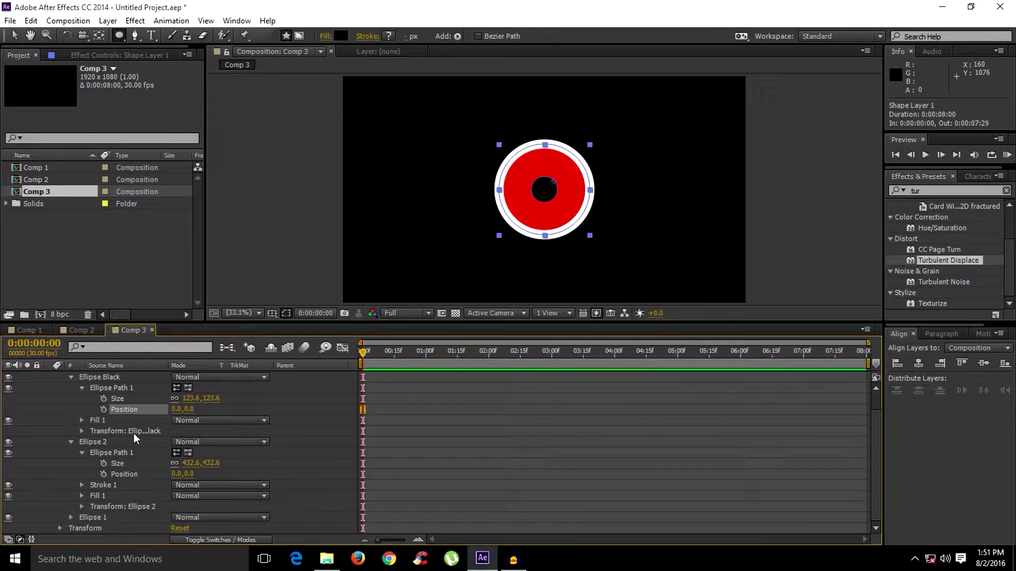
Step: Pick-whip Ellipse Black's path Position expression to Ellipse 2's path Position
alt+click(104, 409)
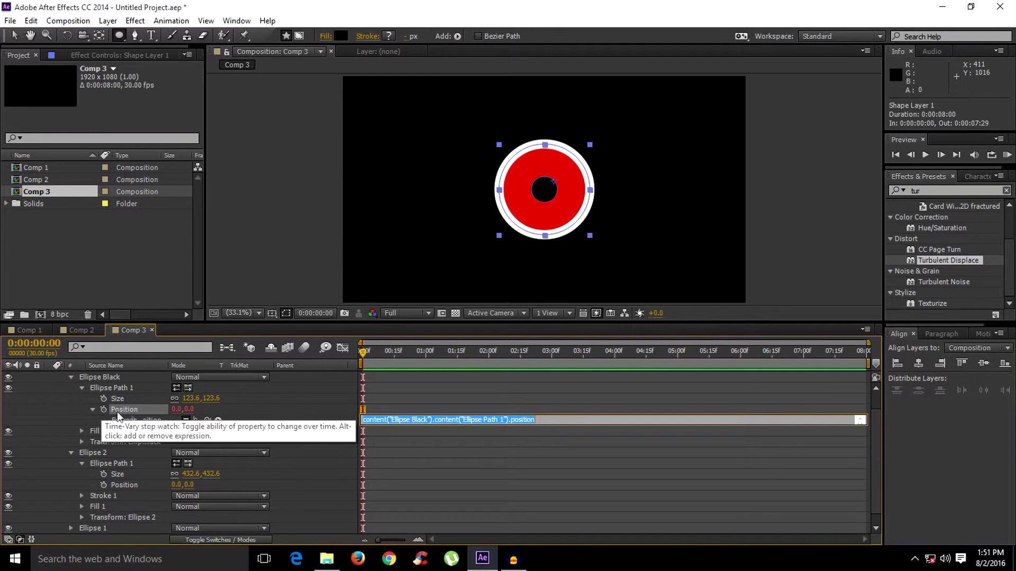
drag(207, 420, 119, 484)
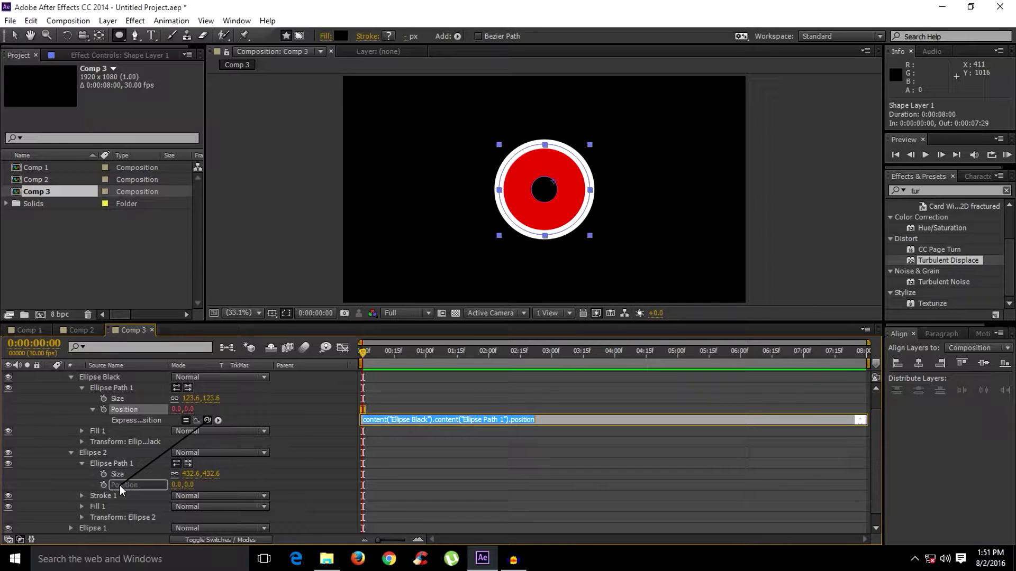
drag(120, 484, 119, 484)
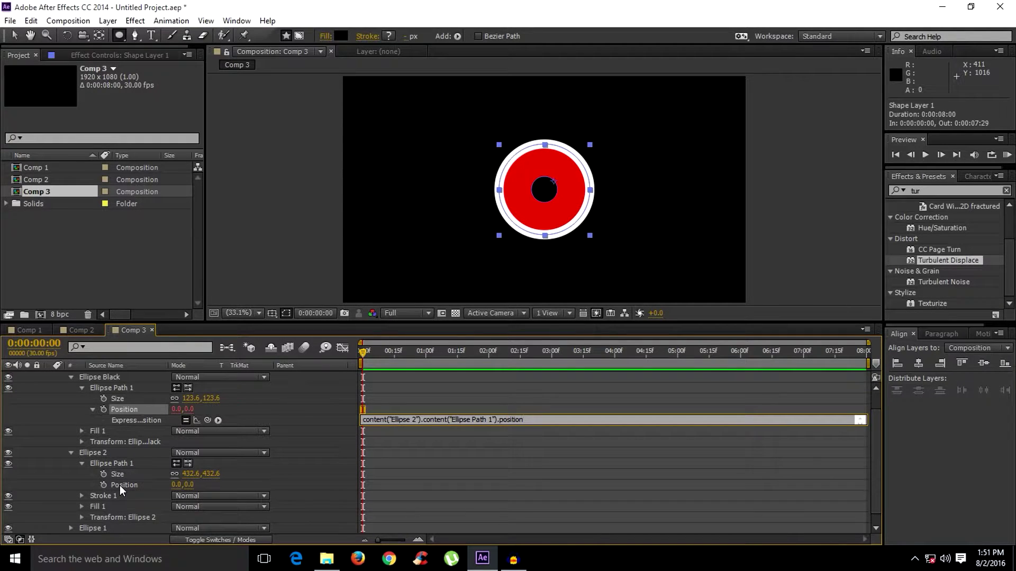
click(63, 472)
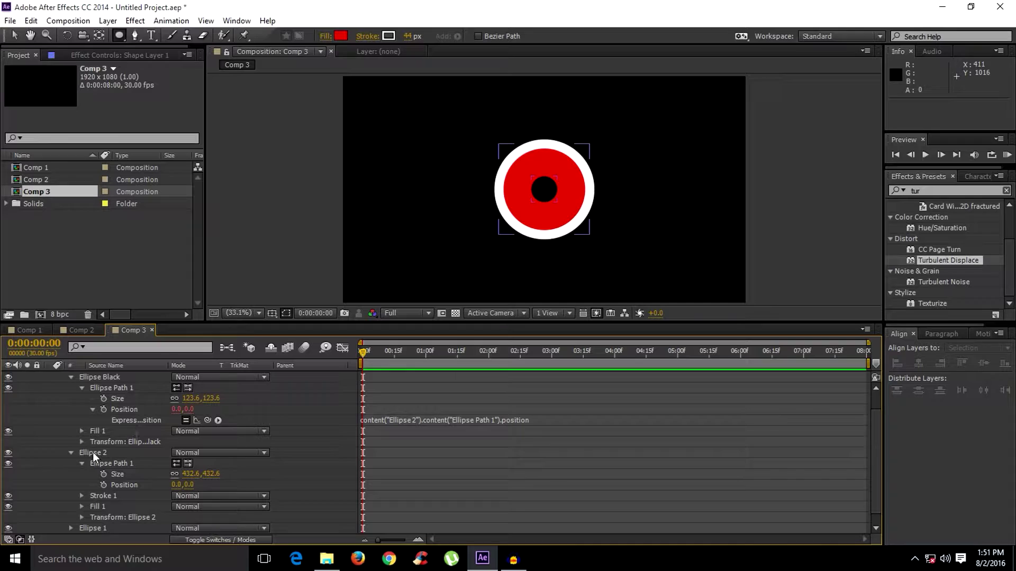
Step: Check the Ellipse Black and Ellipse 2 groups, then collapse Ellipse 2's path properties
click(93, 453)
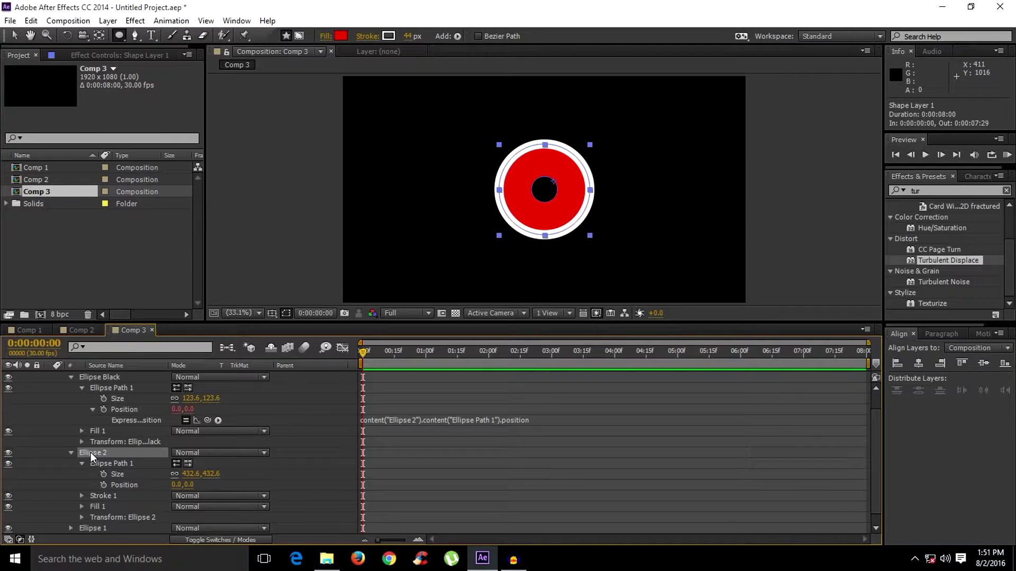
scroll(123, 418, up, 1)
click(105, 408)
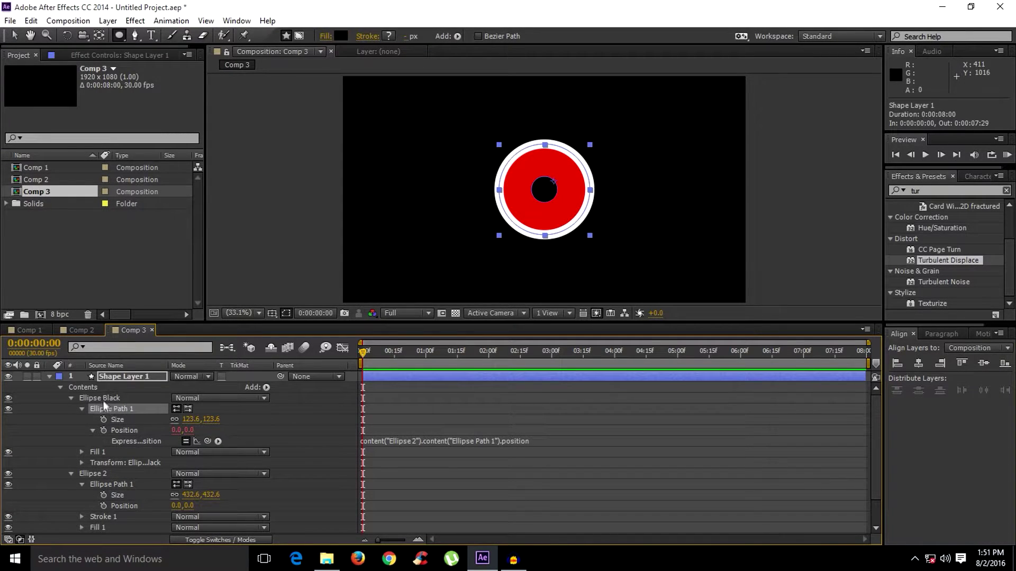
click(109, 399)
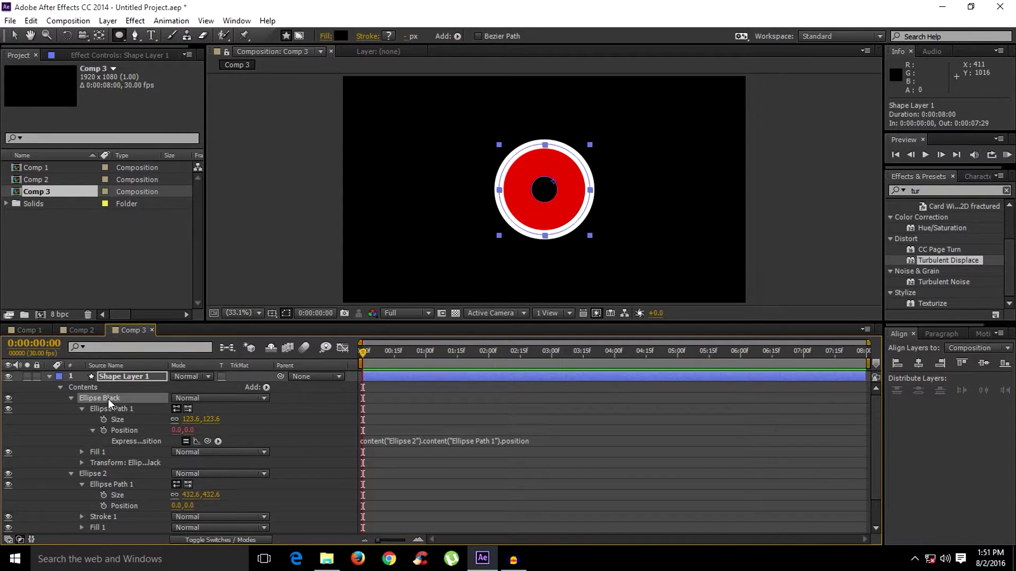
click(103, 472)
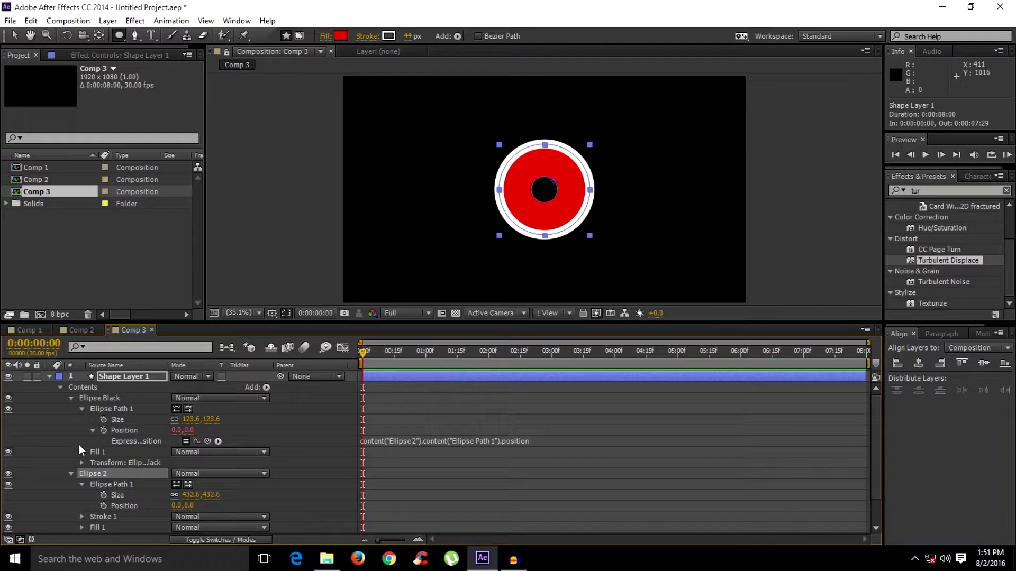
click(95, 409)
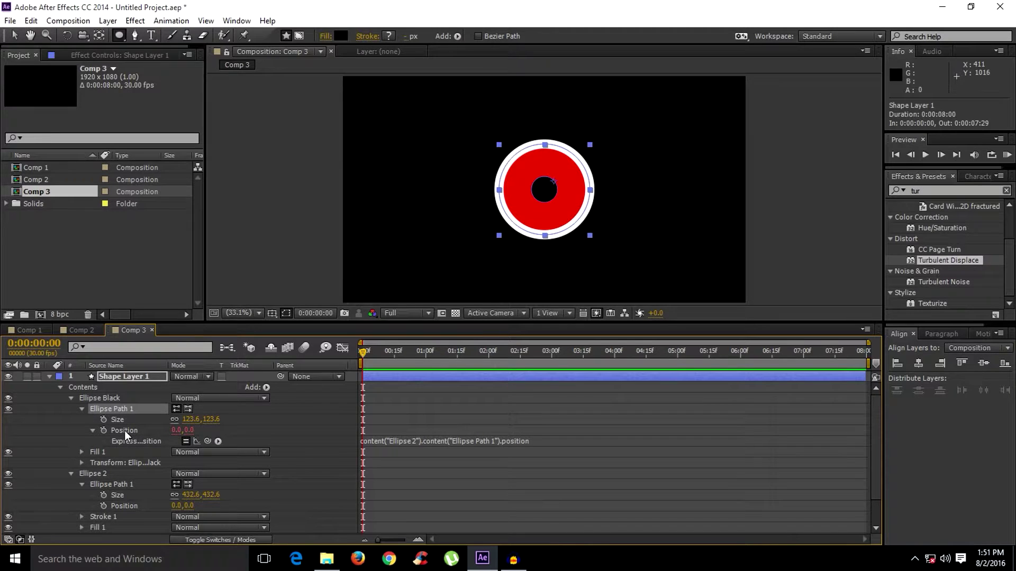
scroll(125, 430, down, 3)
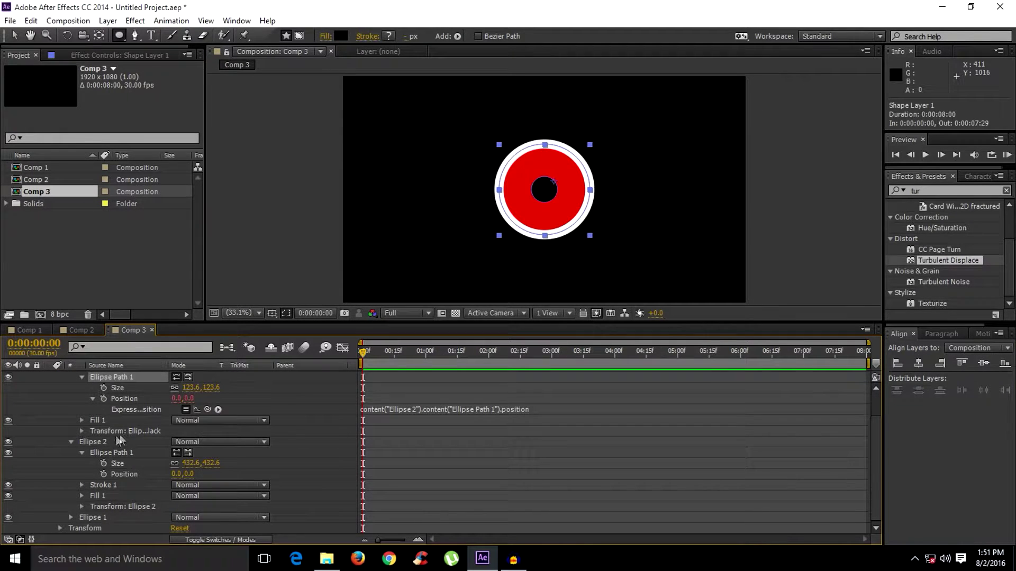
click(91, 442)
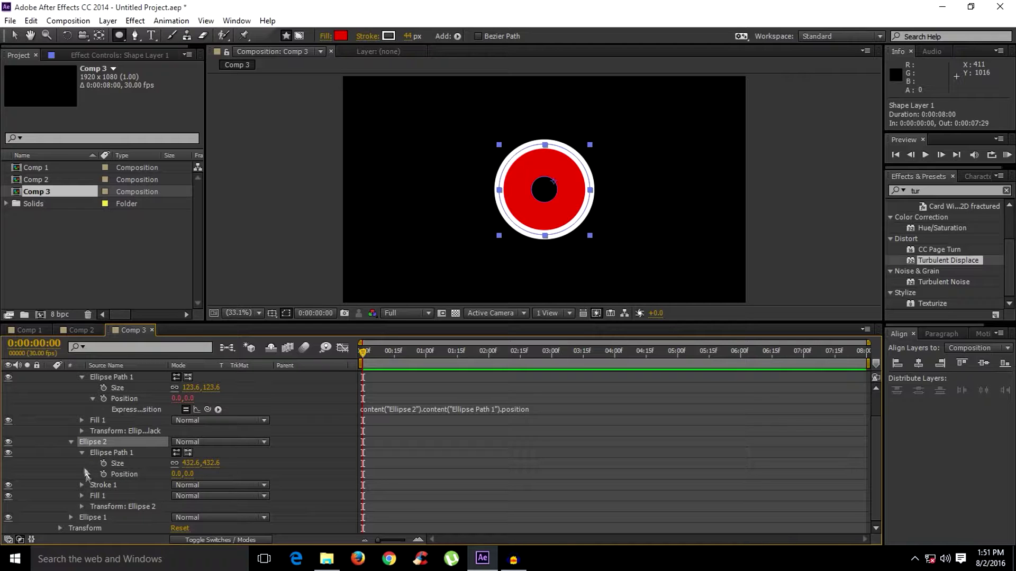
click(82, 454)
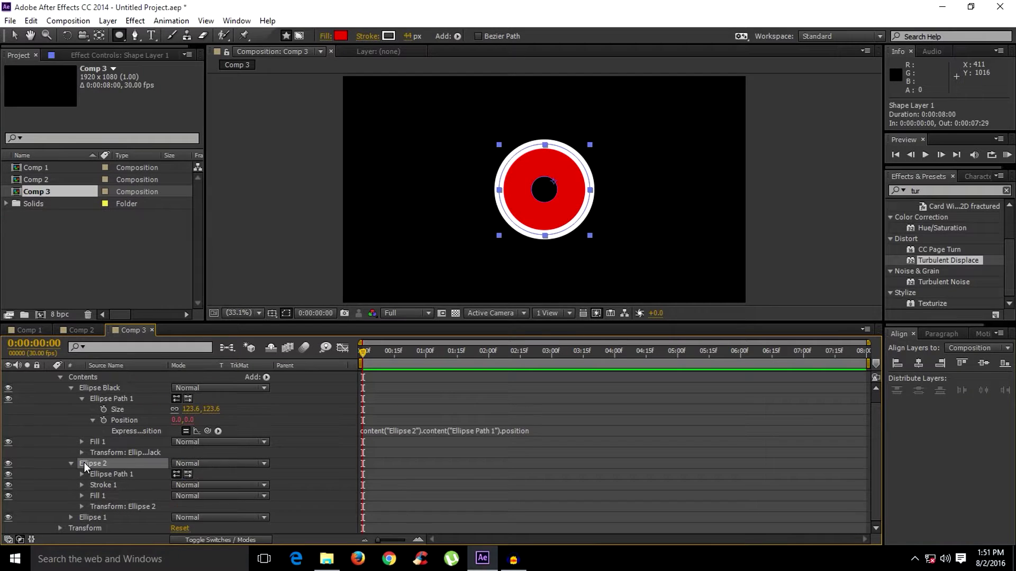
Step: Expand Ellipse 2's Transform properties to expose its Rotation
click(134, 506)
click(82, 506)
scroll(121, 465, down, 2)
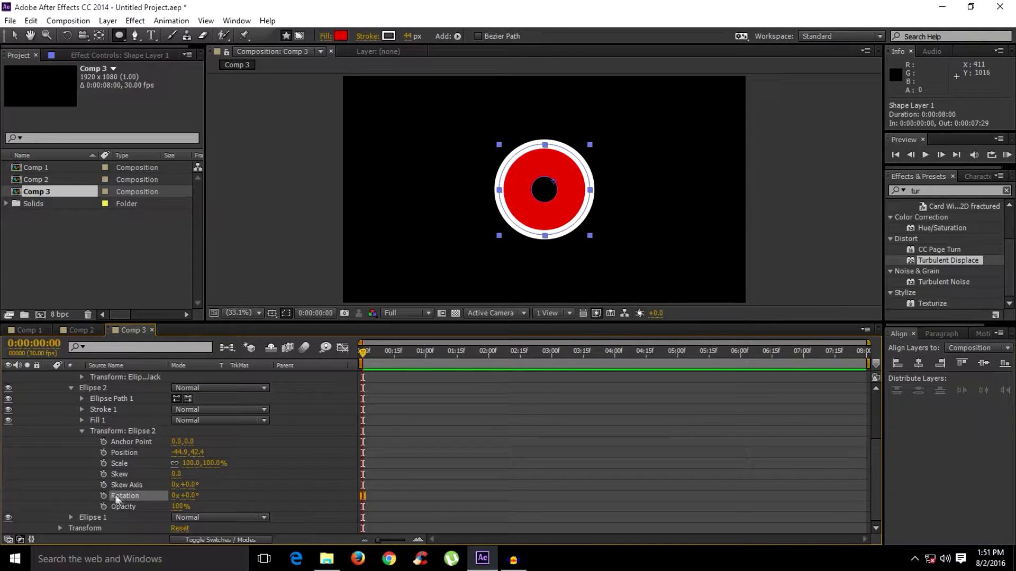
scroll(112, 444, up, 3)
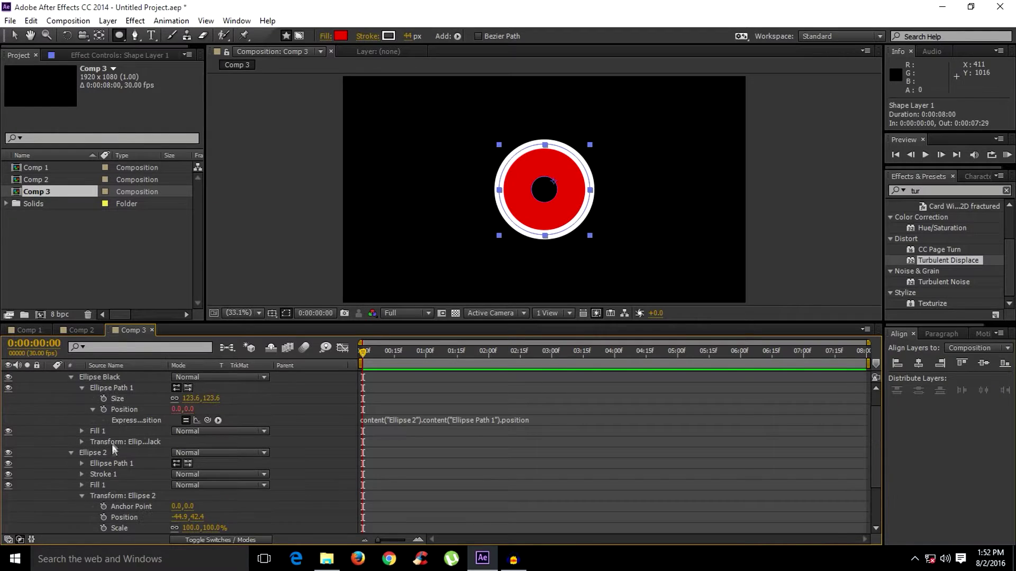
Step: Pick-whip Ellipse Black's Rotation expression to Ellipse 2's Rotation
click(83, 391)
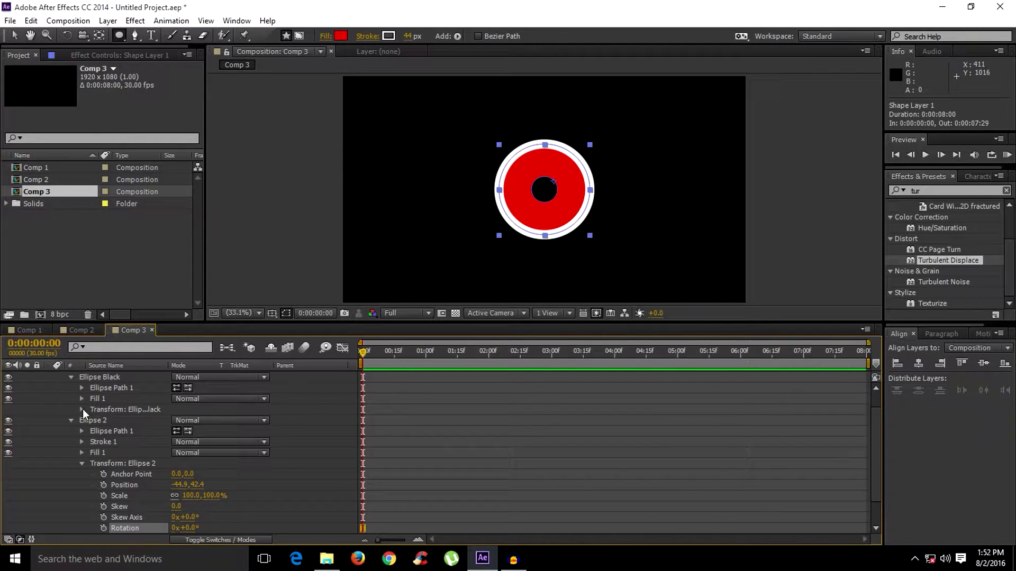
click(82, 409)
click(116, 411)
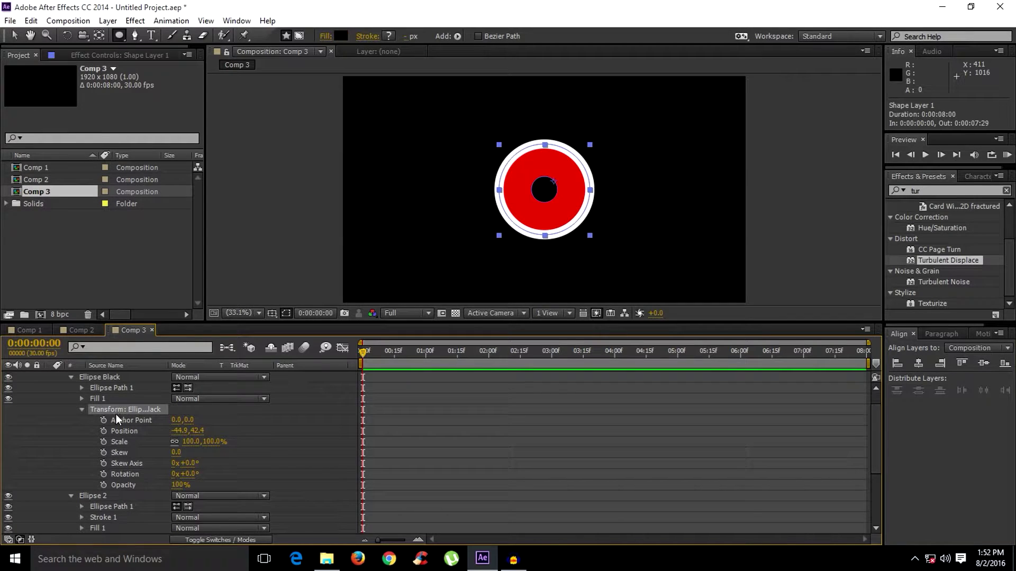
alt+click(103, 475)
scroll(170, 482, down, 1)
drag(207, 453, 141, 495)
click(60, 475)
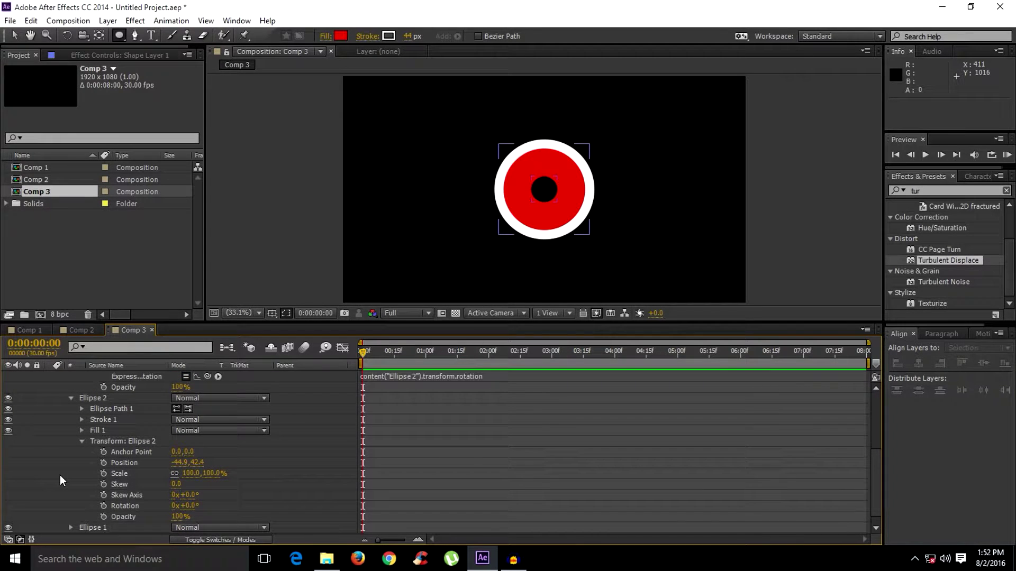
click(124, 506)
click(122, 440)
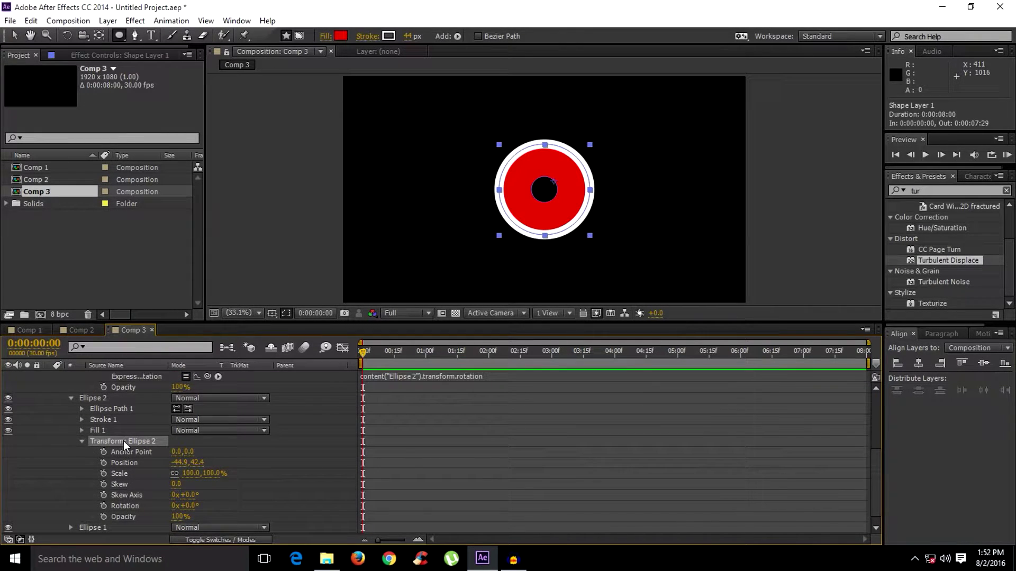
Step: Collapse both Transform groups and the Ellipse Black and Ellipse 2 groups
scroll(114, 443, up, 5)
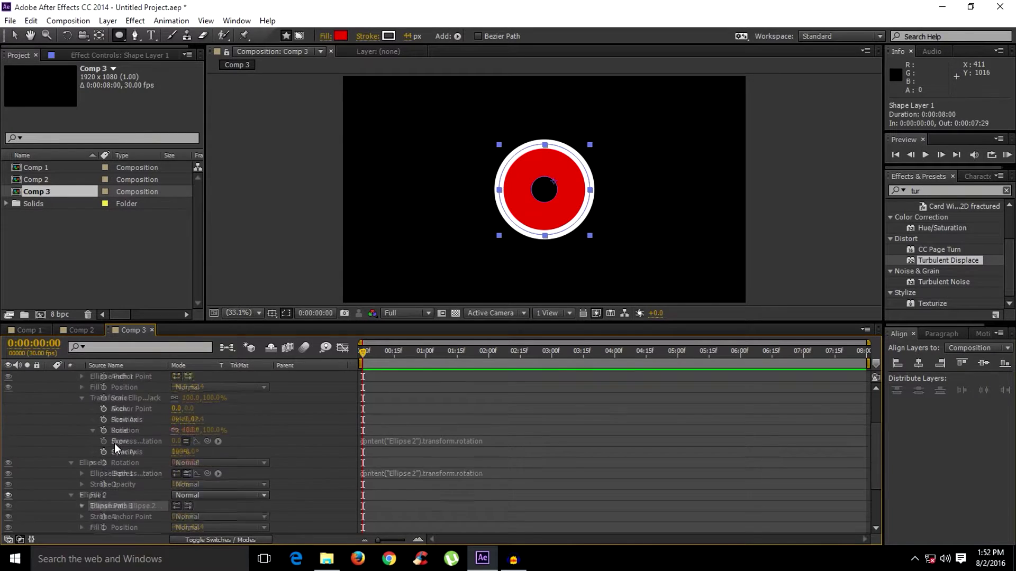
click(95, 397)
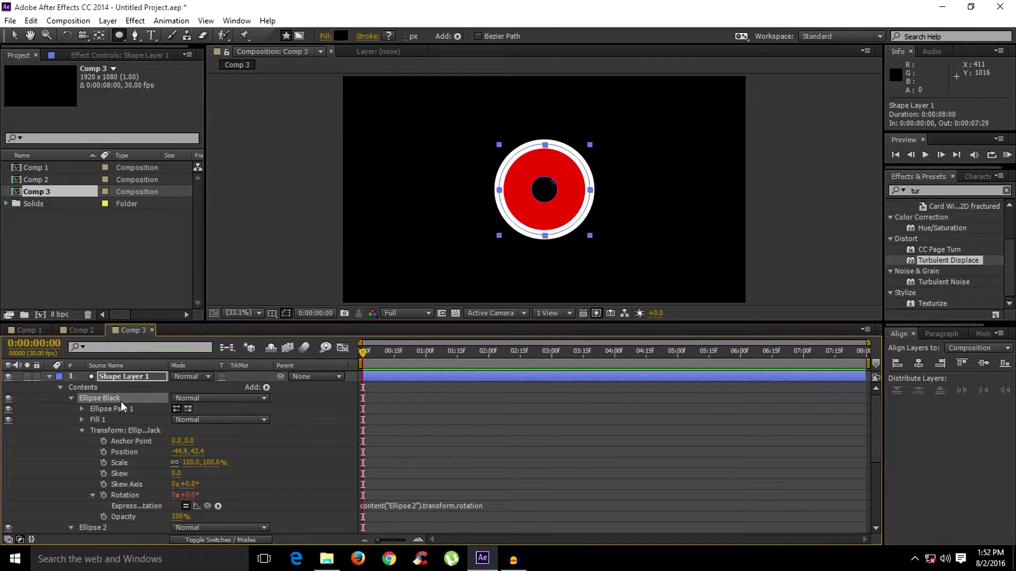
click(82, 430)
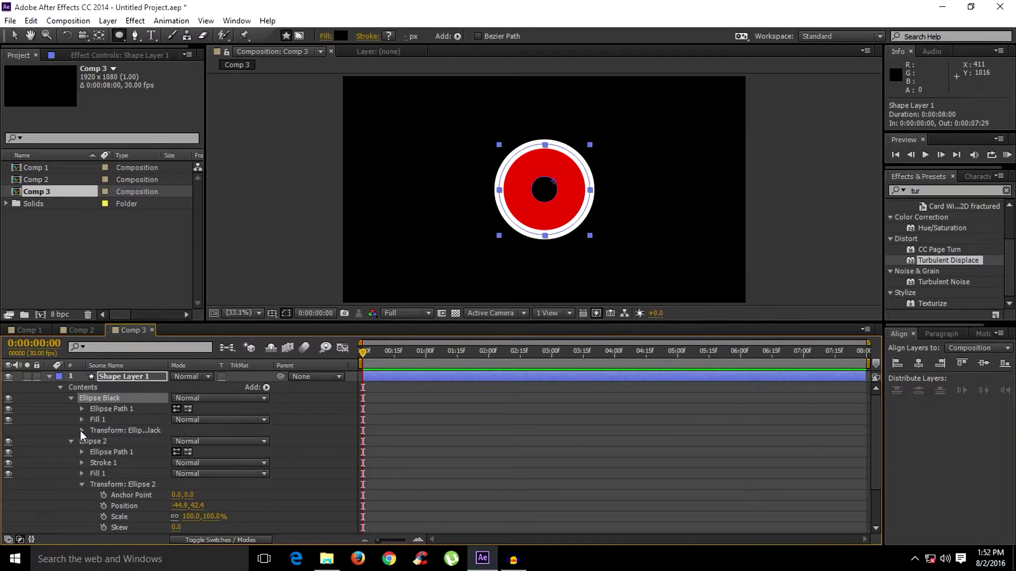
click(81, 484)
click(50, 479)
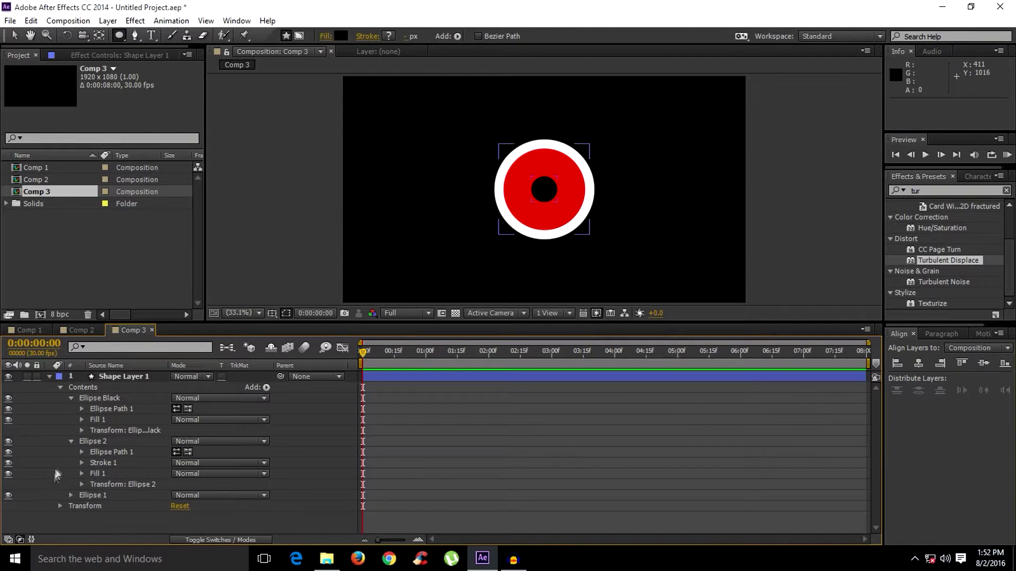
click(71, 398)
click(70, 409)
Step: Reopen Ellipse 2 to show its 432.6 × 432.6 path at position 0,0
click(104, 397)
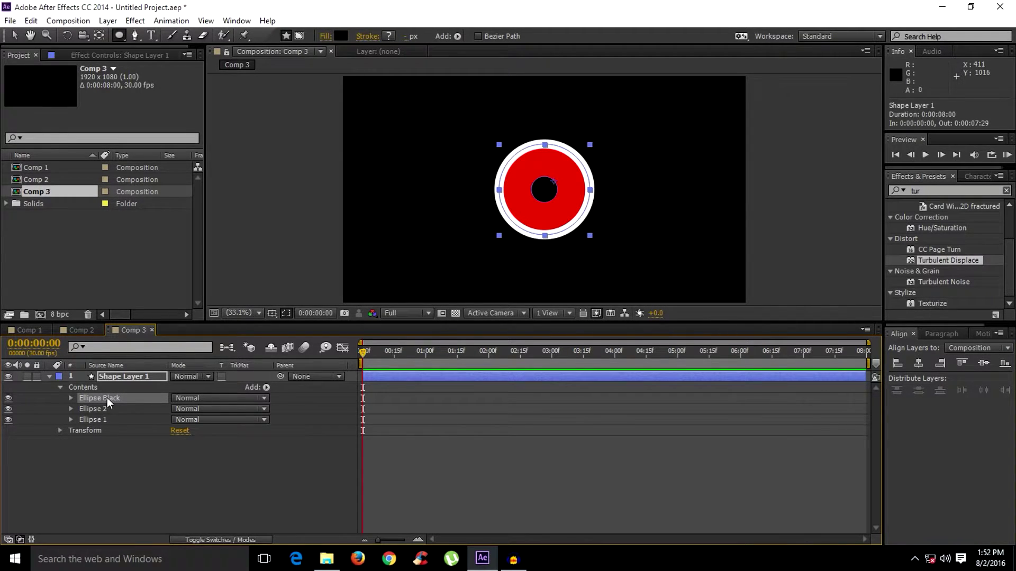
click(100, 412)
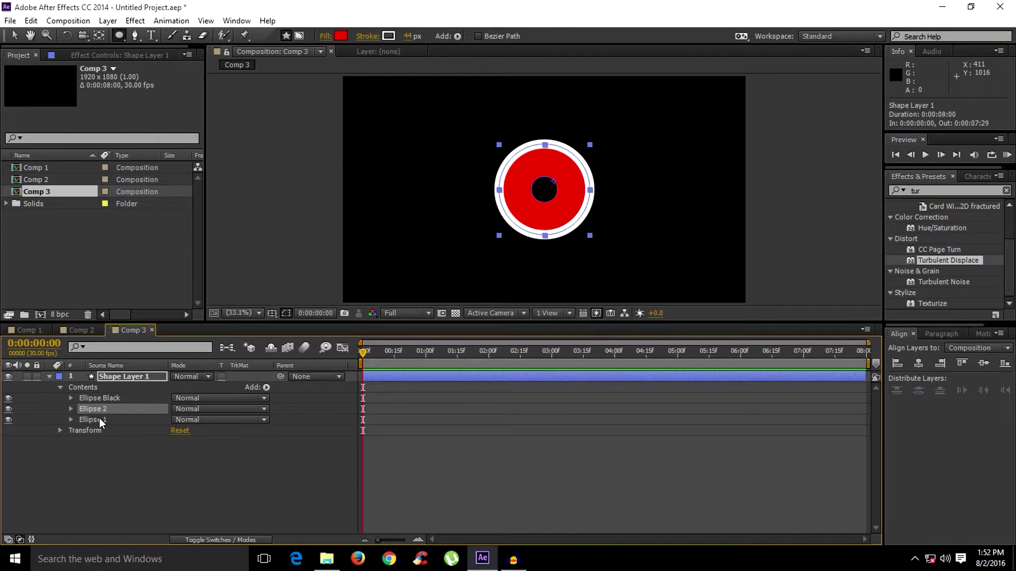
click(100, 418)
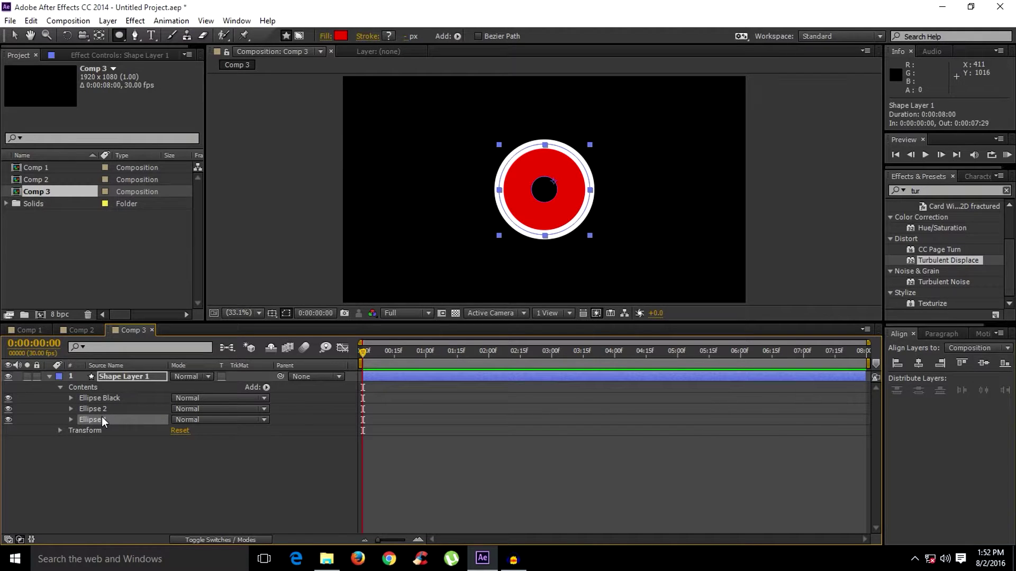
click(71, 408)
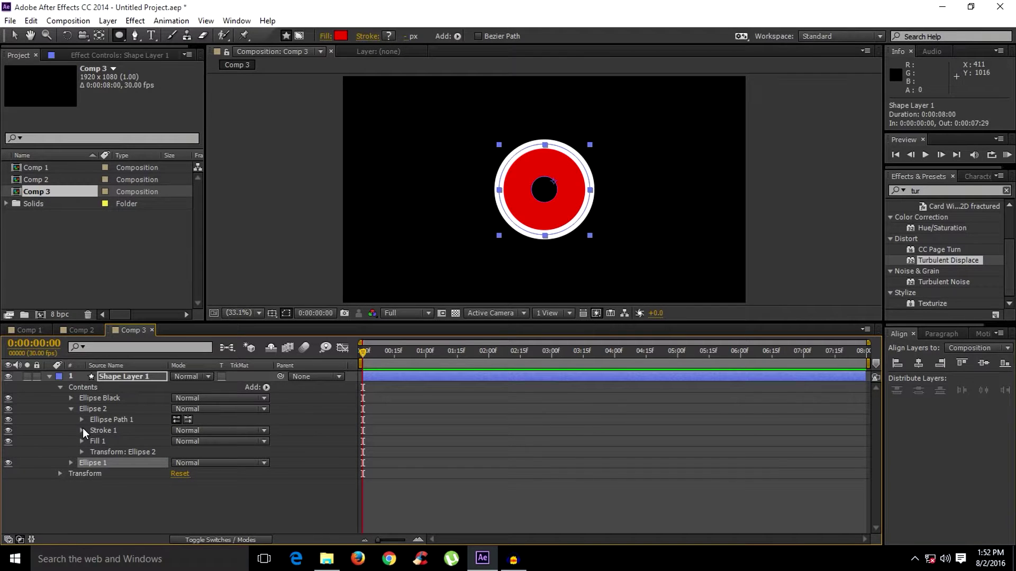
click(82, 419)
Step: Keyframe Position at 0:00 (0,0) on both Ellipse 2's and Ellipse 1's paths, then advance toward 1:00
click(103, 419)
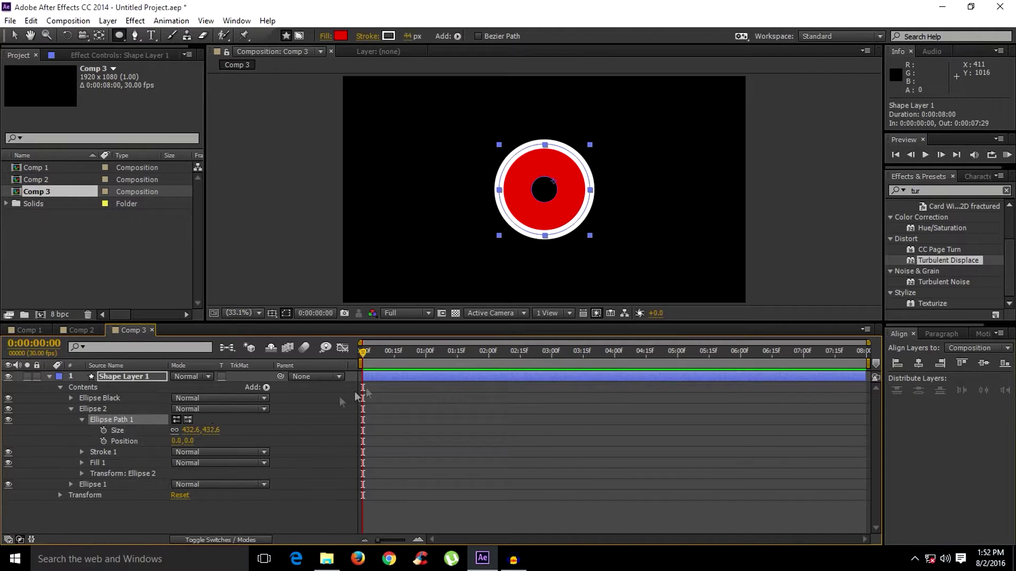
click(103, 441)
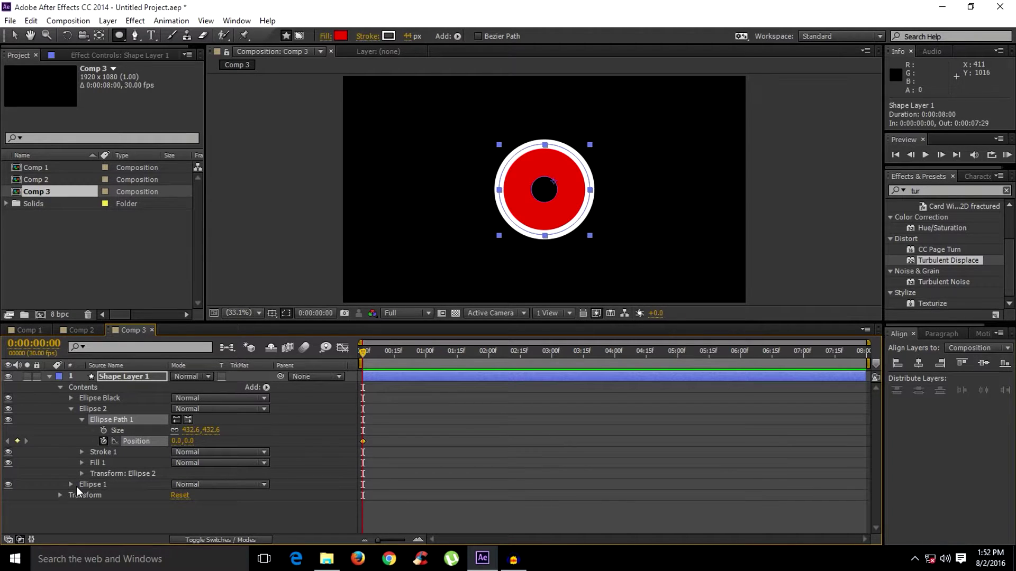
click(71, 484)
click(99, 484)
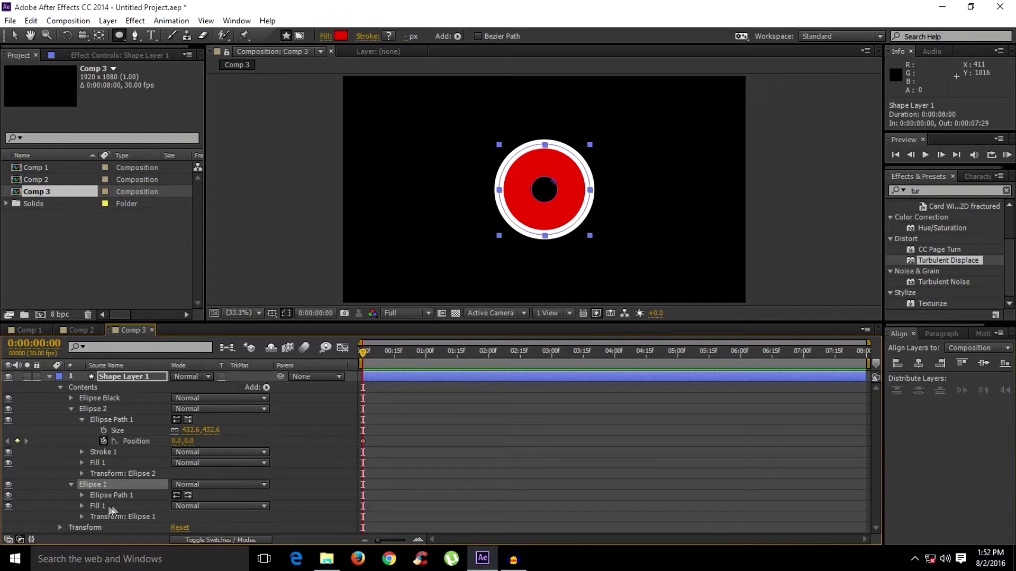
click(82, 494)
click(106, 494)
scroll(95, 503, down, 1)
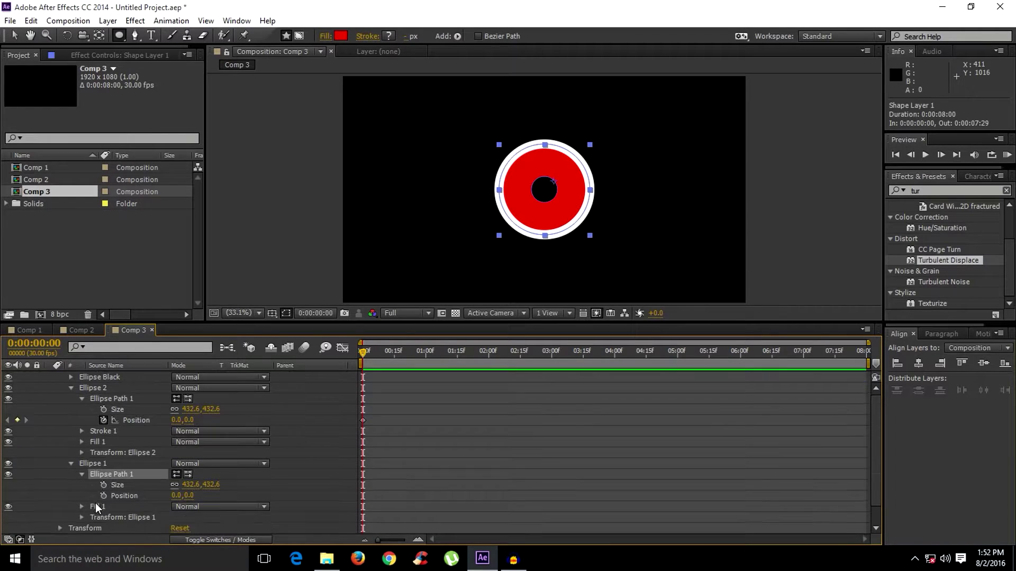
click(103, 497)
key(shift+Page_Down)
key(shift+Page_Down)
key(shift+Page_Down)
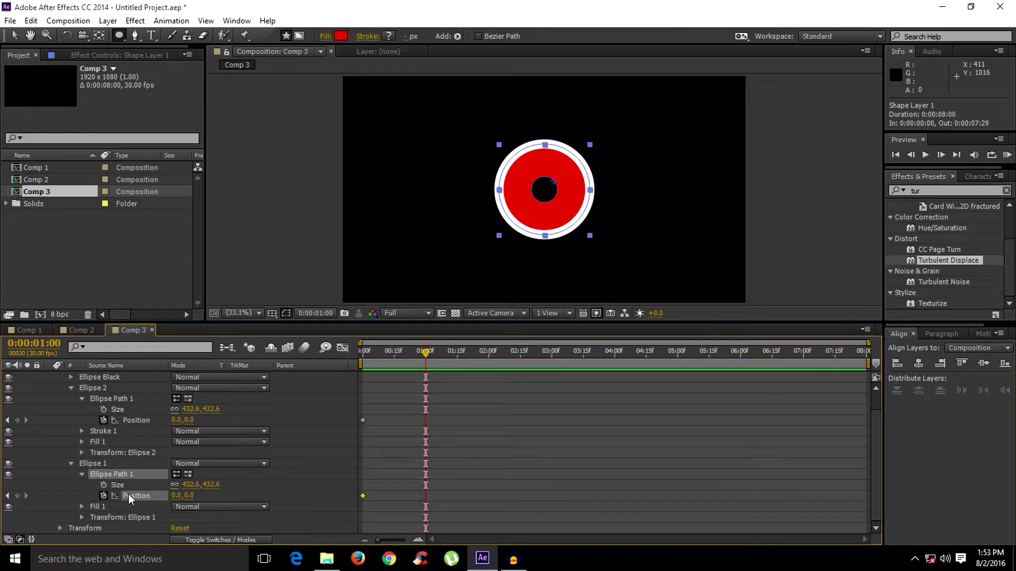
Step: Key both ellipse Positions at 1:00 and slide Ellipse 2's ring left to X -408
click(18, 495)
scroll(64, 465, up, 1)
click(18, 441)
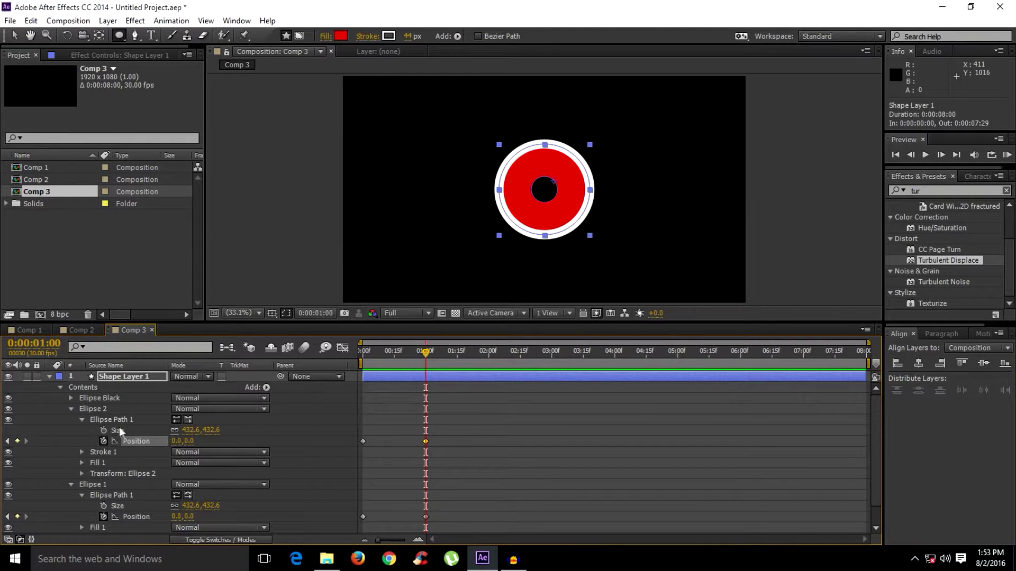
click(106, 408)
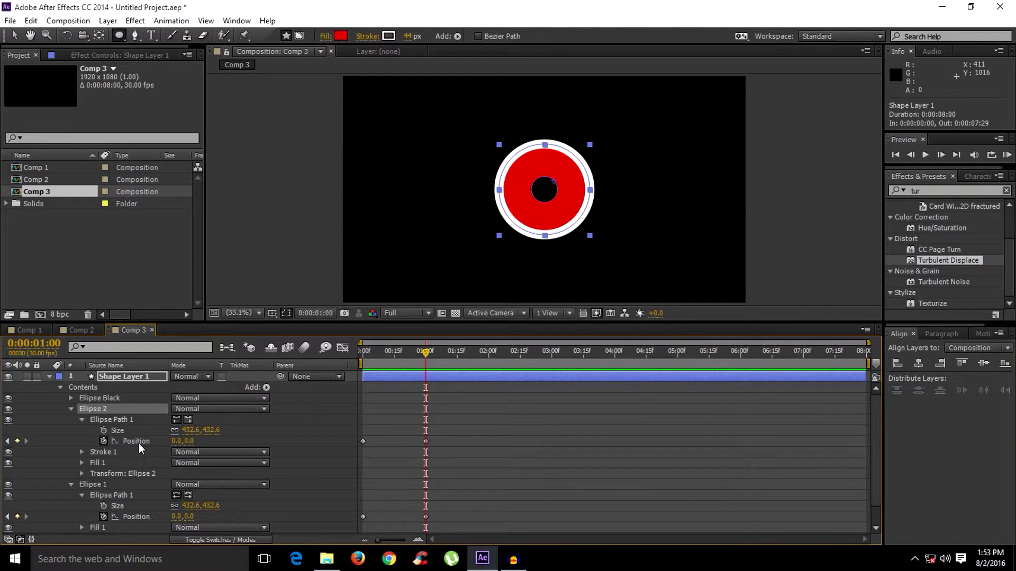
drag(175, 441, 36, 435)
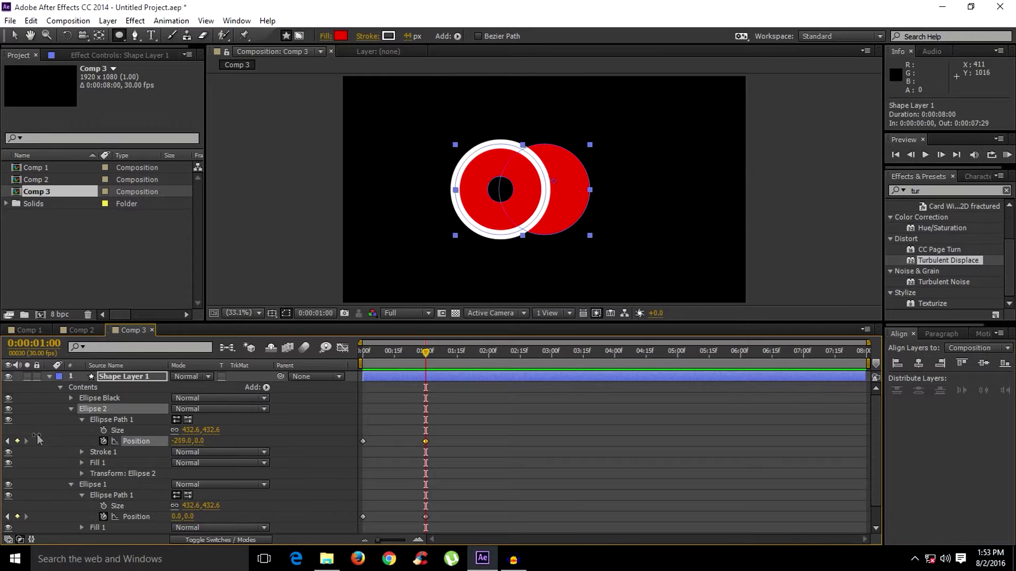
drag(185, 440, 58, 440)
Step: Slide Ellipse 1's red circle right to Position X 294
scroll(135, 493, down, 1)
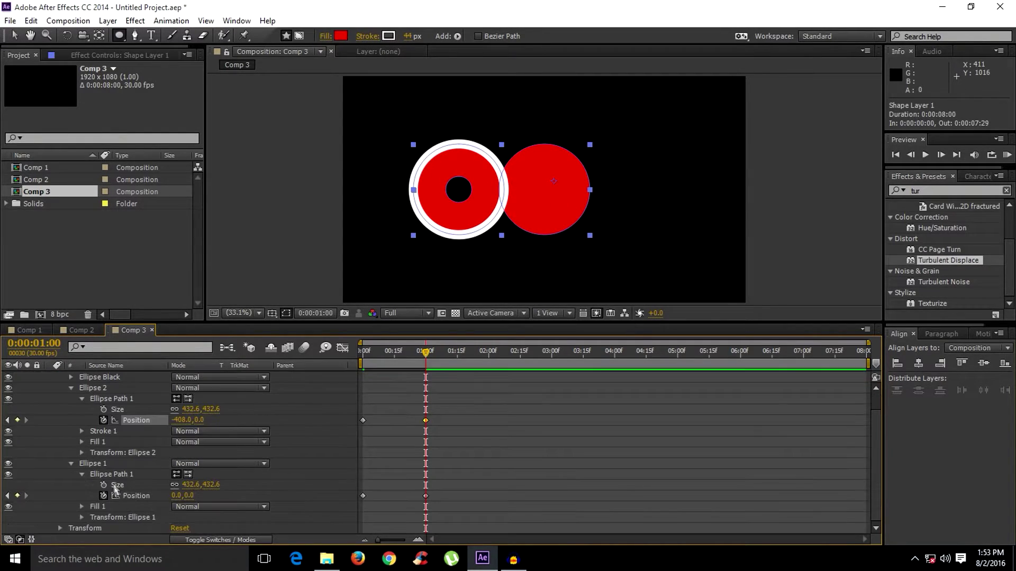
click(102, 465)
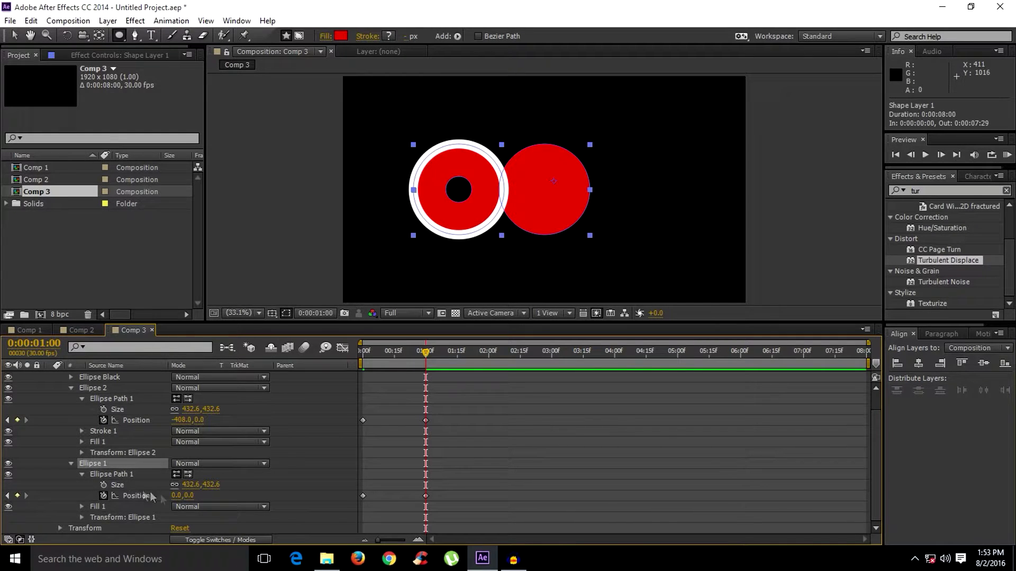
drag(175, 495, 367, 500)
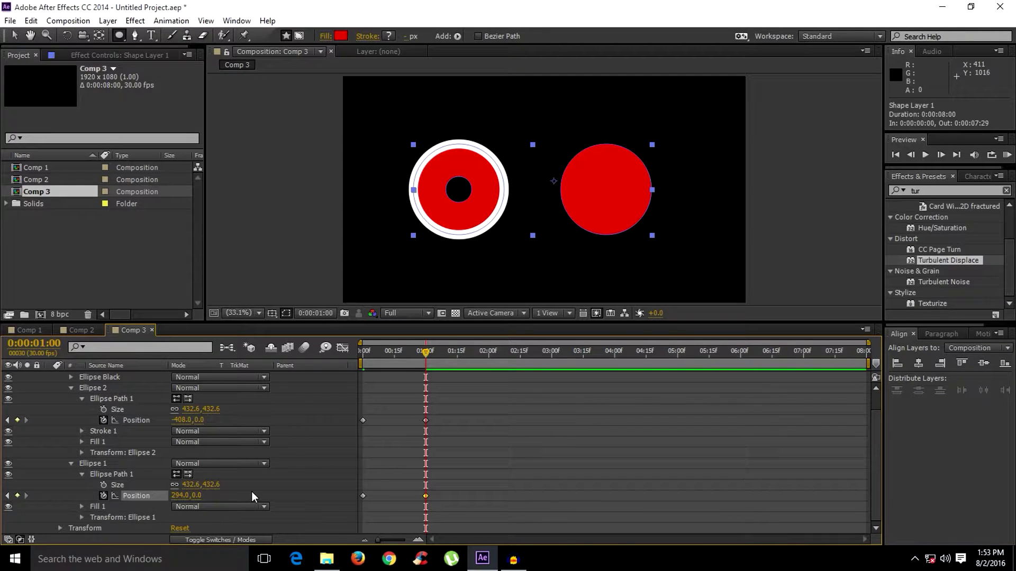
click(252, 491)
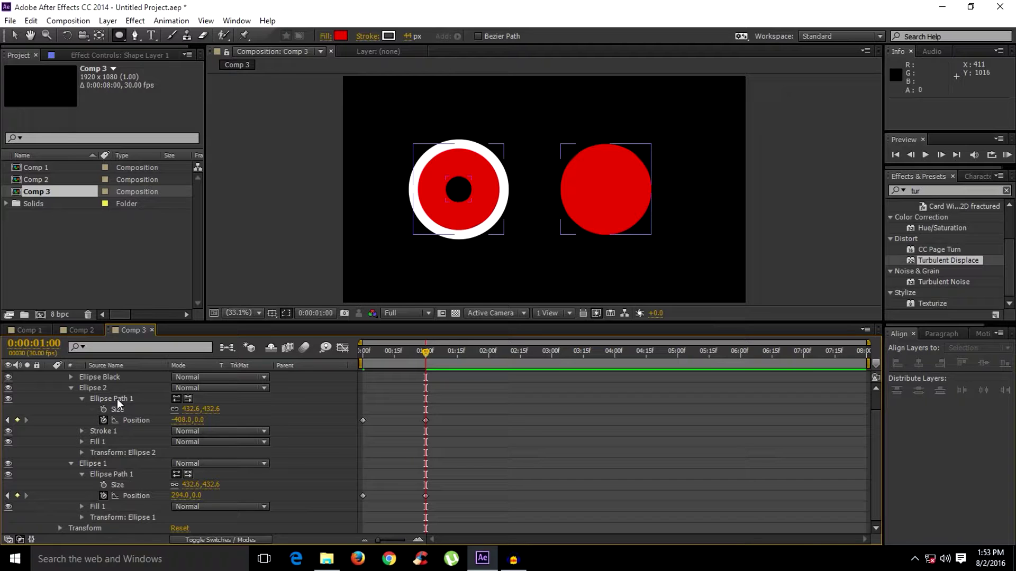
Step: Reveal Transform: Ellipse 2 and set a Rotation keyframe at 0:00
click(82, 398)
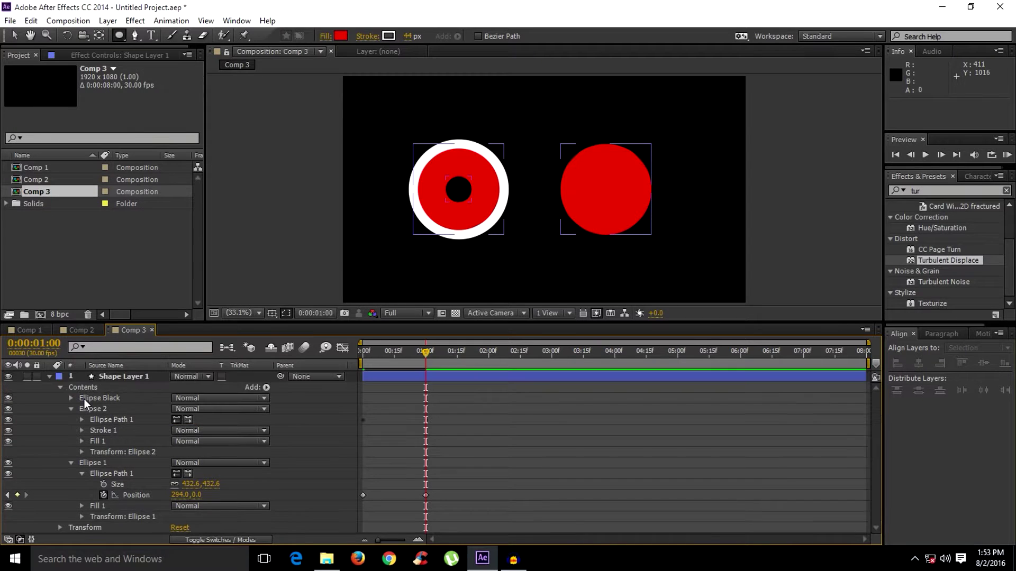
click(88, 408)
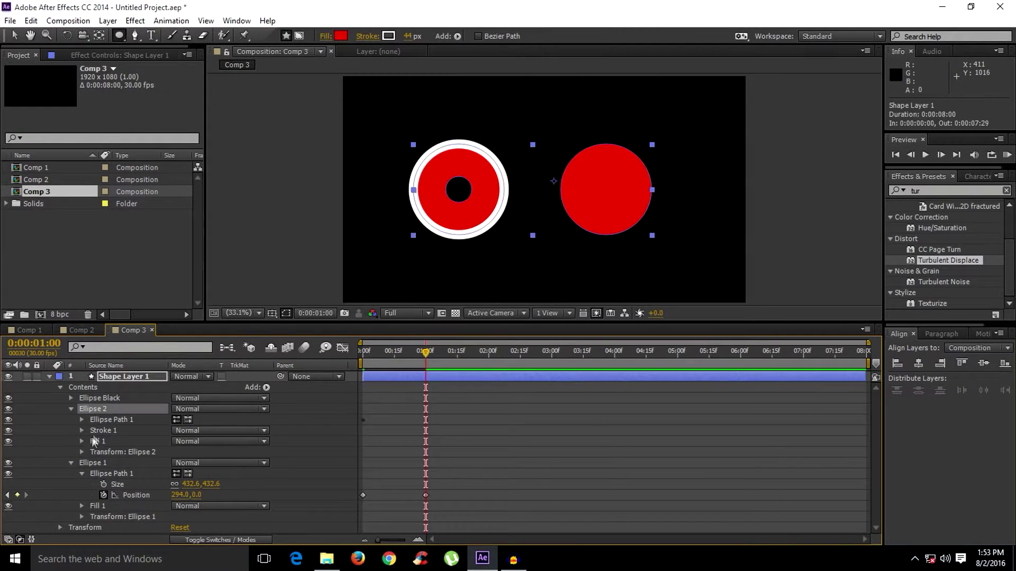
click(104, 452)
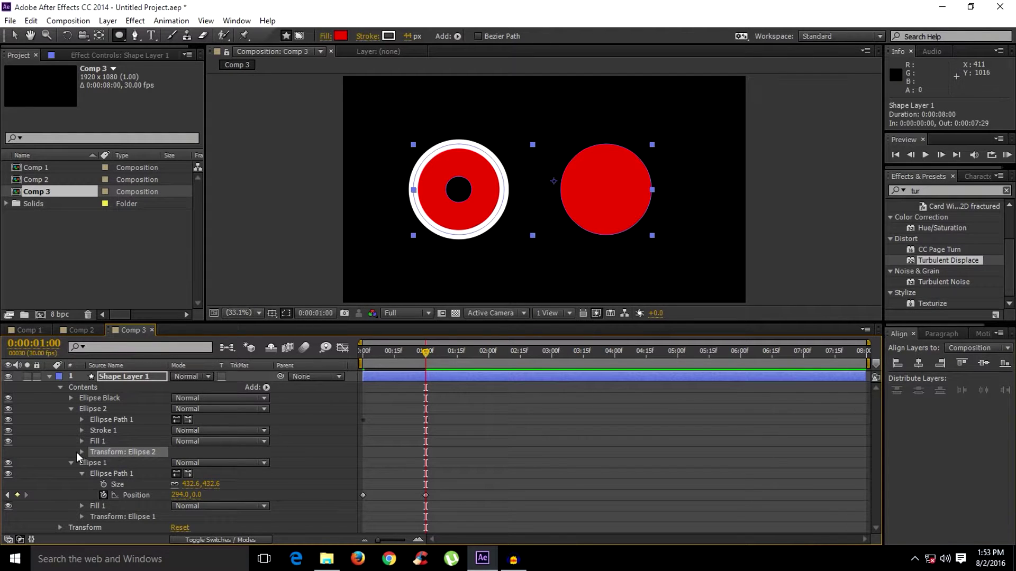
click(82, 453)
scroll(126, 475, down, 3)
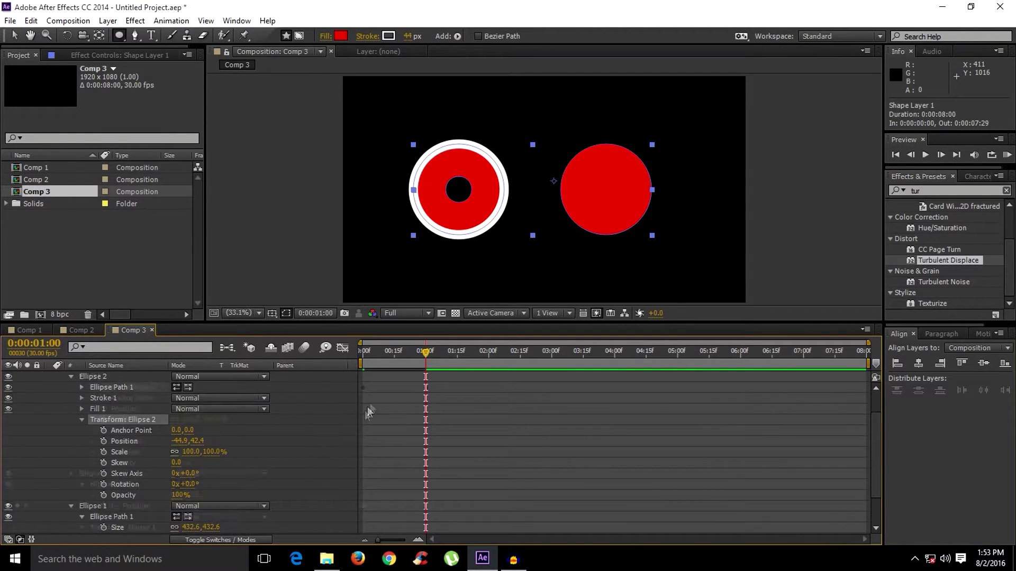
drag(424, 354, 348, 355)
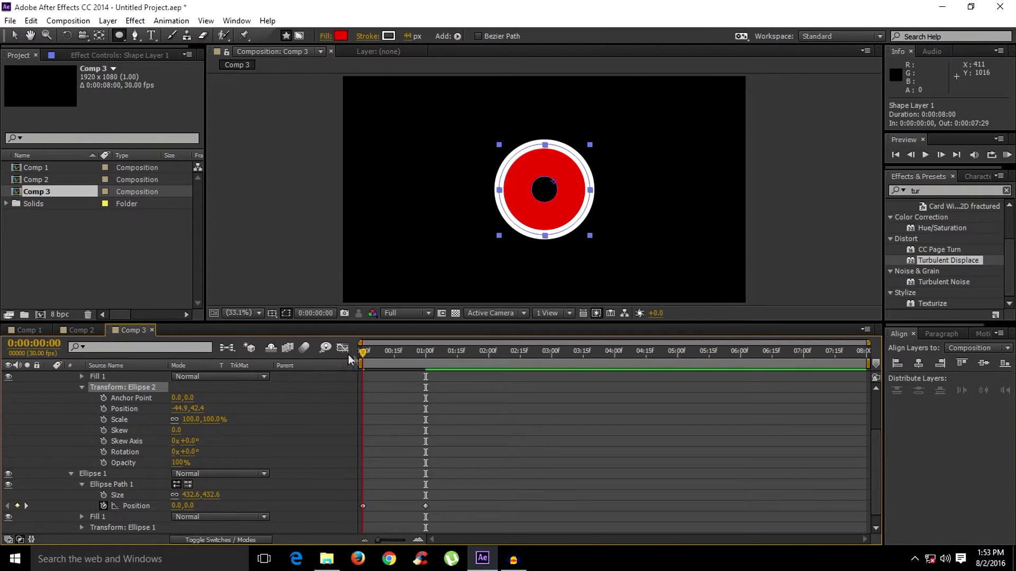
click(103, 452)
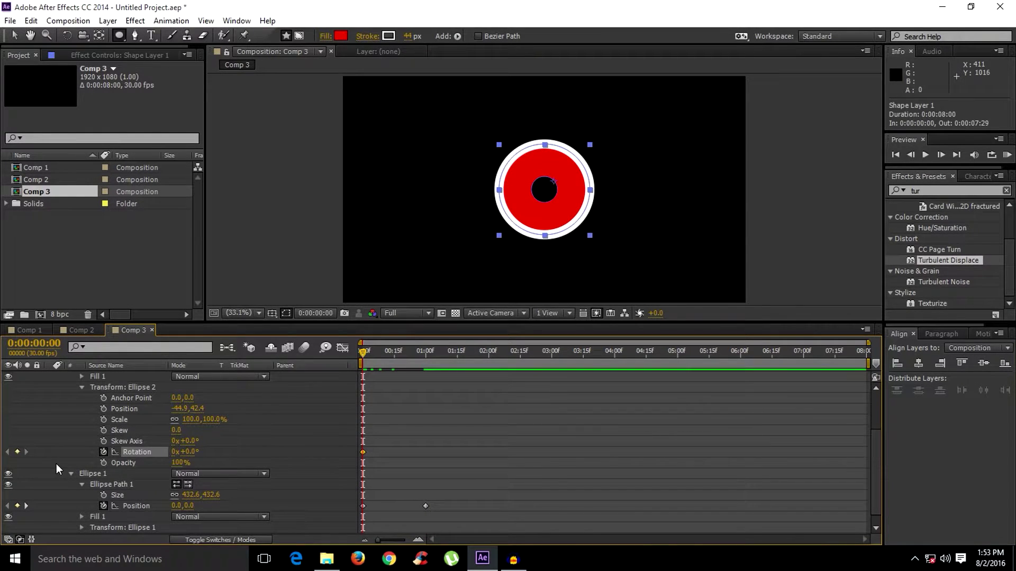
Step: Reveal Transform: Ellipse 1 and set a Rotation keyframe at 0:00
scroll(55, 459, down, 1)
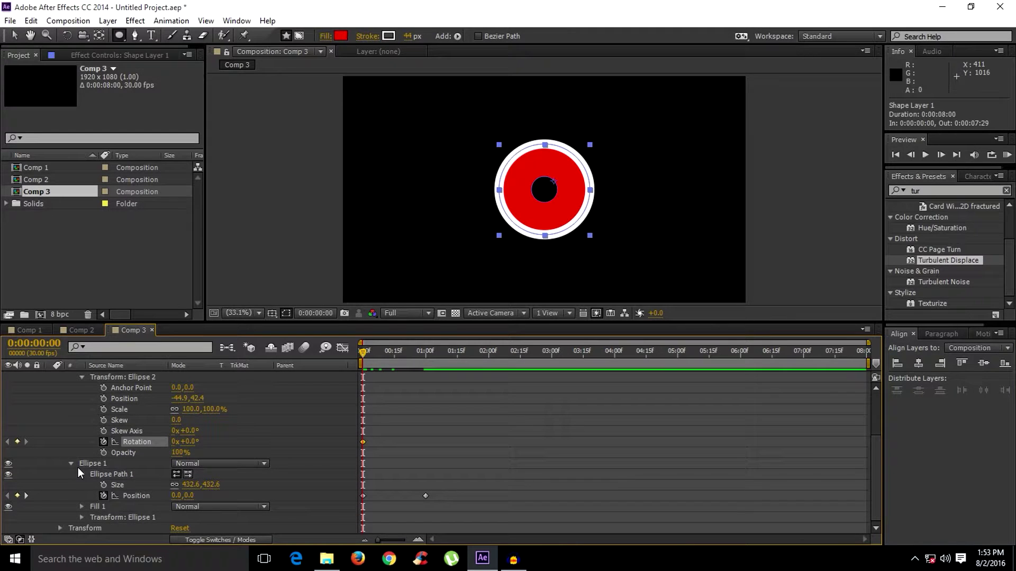
click(95, 464)
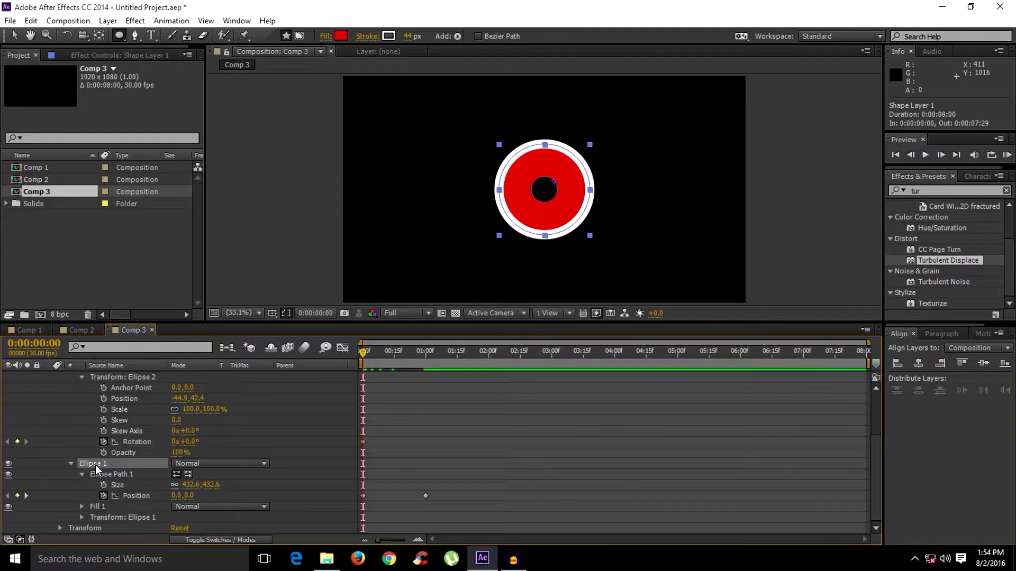
click(82, 474)
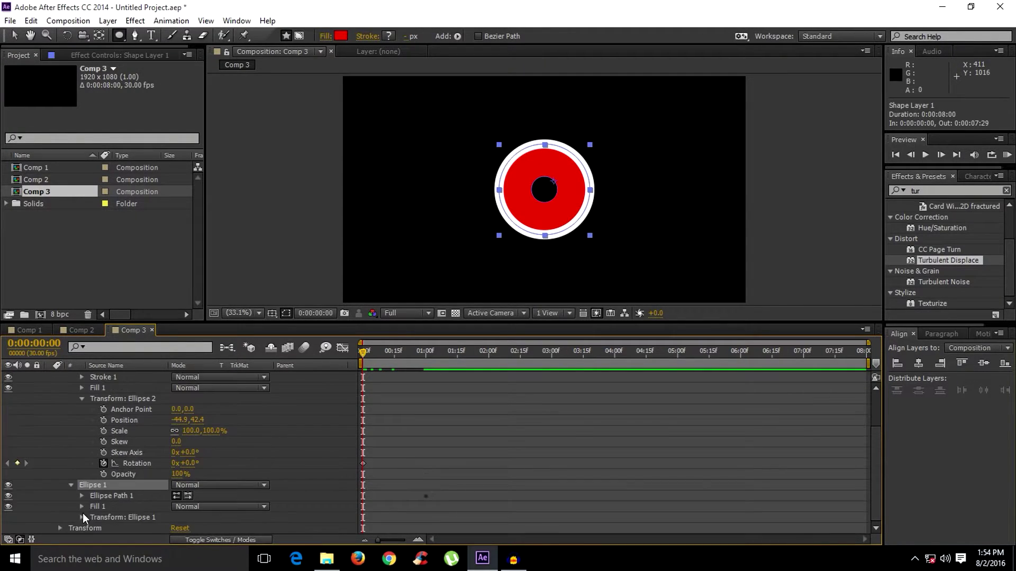
click(80, 519)
scroll(113, 514, down, 5)
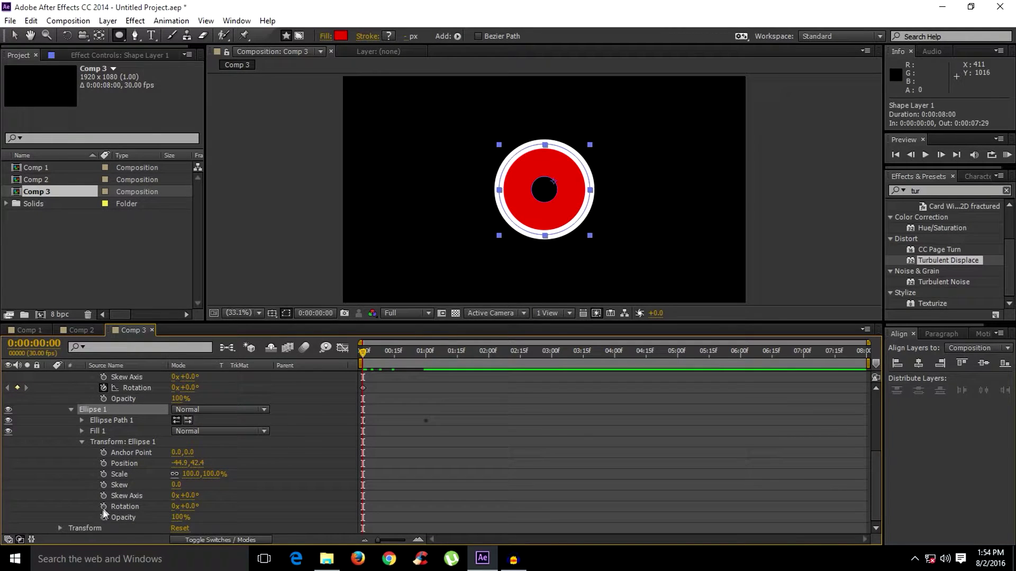
click(103, 507)
Step: At 1:00, set Rotation to 1x+0.0° for both Ellipse 1 and Ellipse 2
key(space)
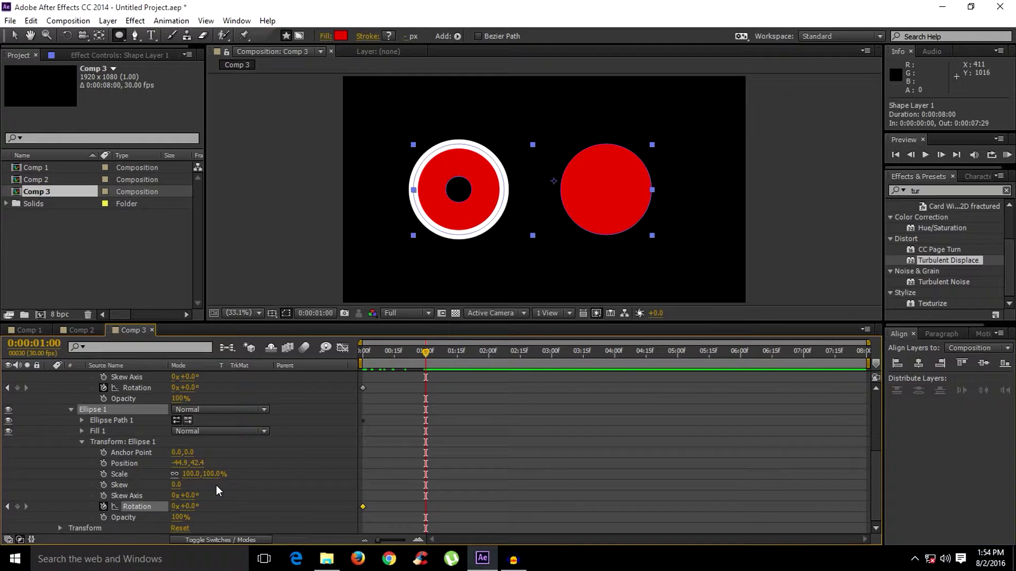
click(175, 507)
text(1)
click(249, 514)
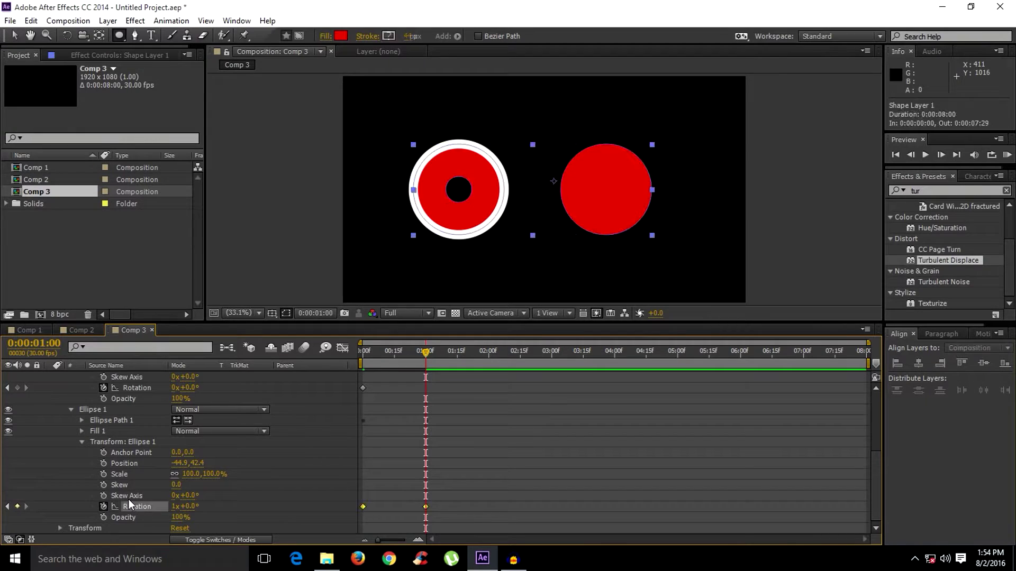
scroll(128, 500, up, 3)
click(175, 453)
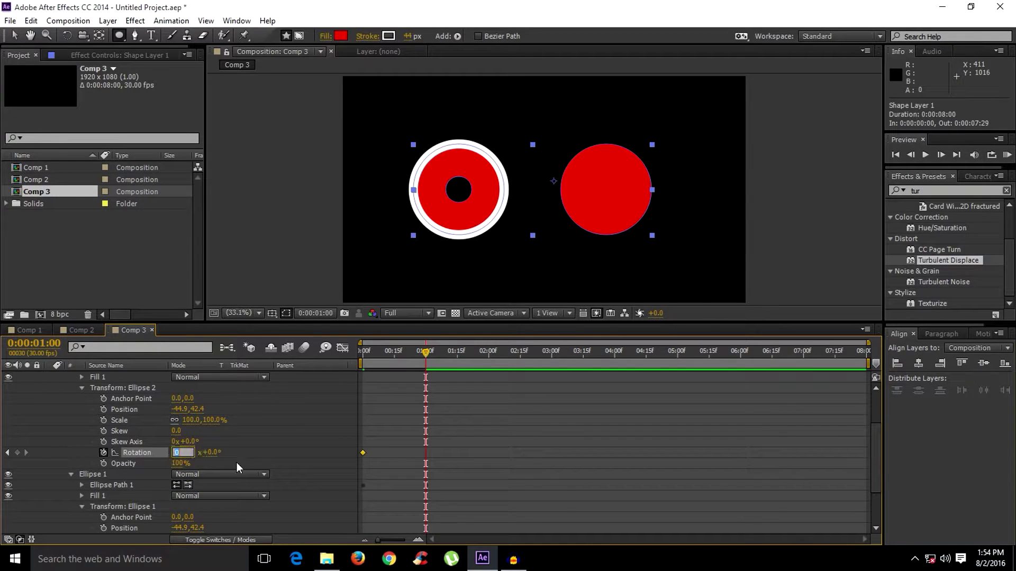
text(1)
click(265, 454)
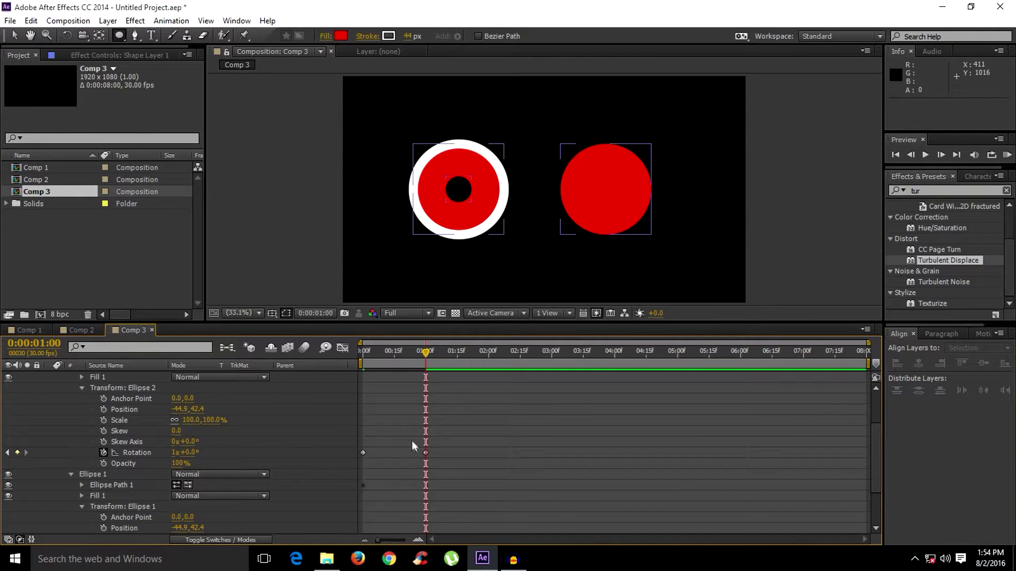
scroll(420, 499, down, 3)
scroll(418, 505, up, 6)
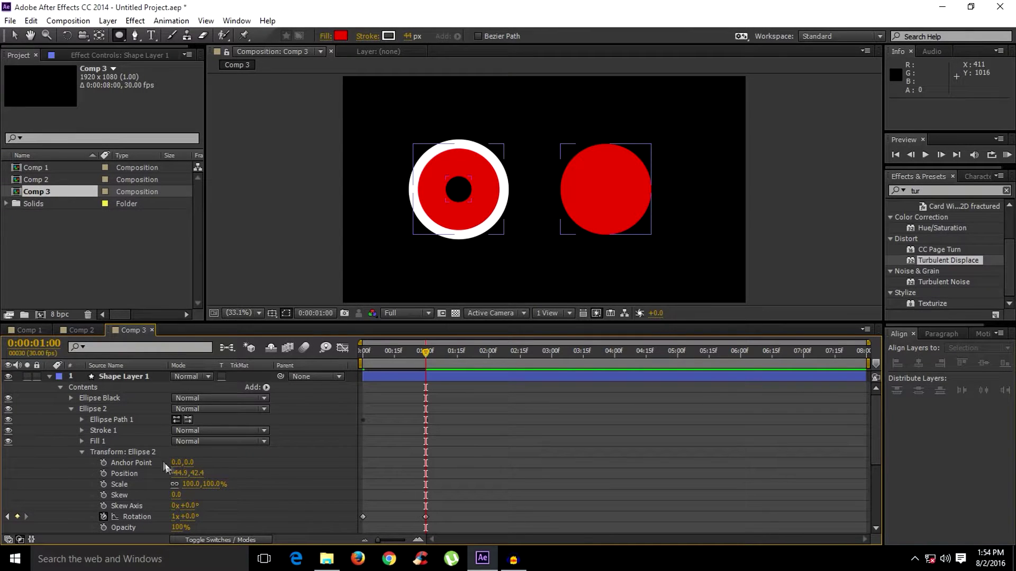
click(118, 376)
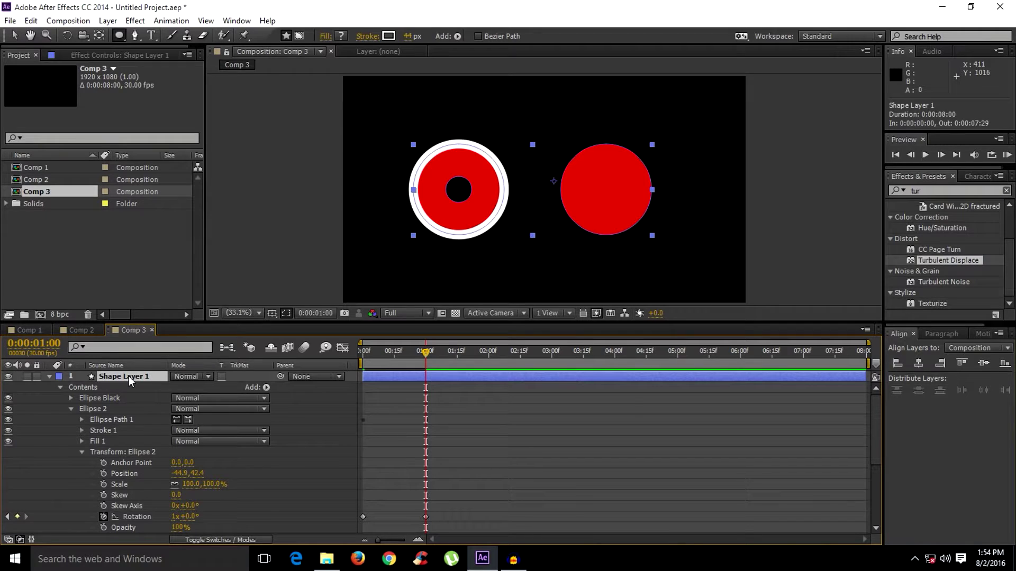
Step: Show only keyframed properties, end the work area at 0:00:01:18, and RAM preview the animation
key(u)
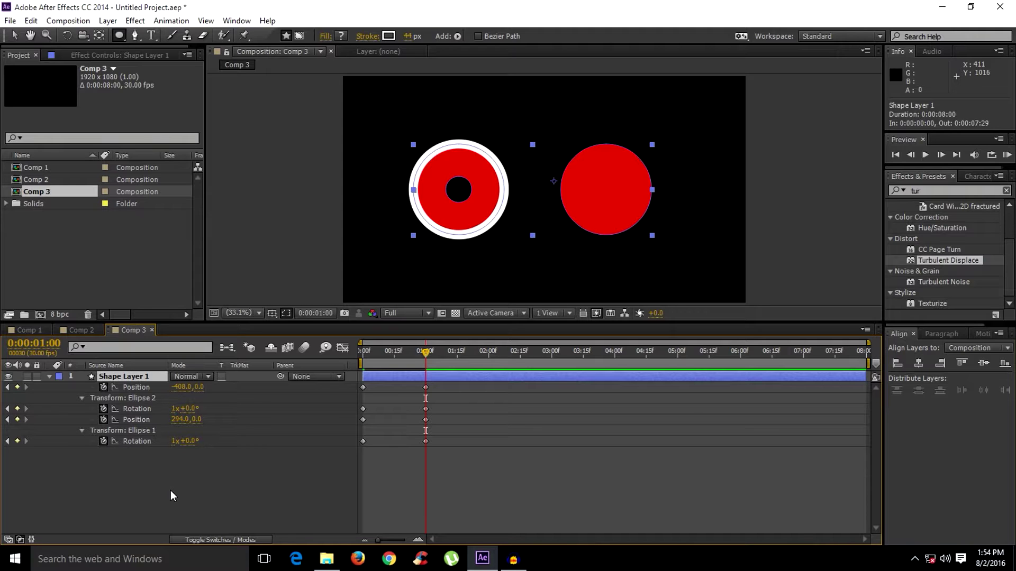
drag(429, 351, 464, 351)
key(n)
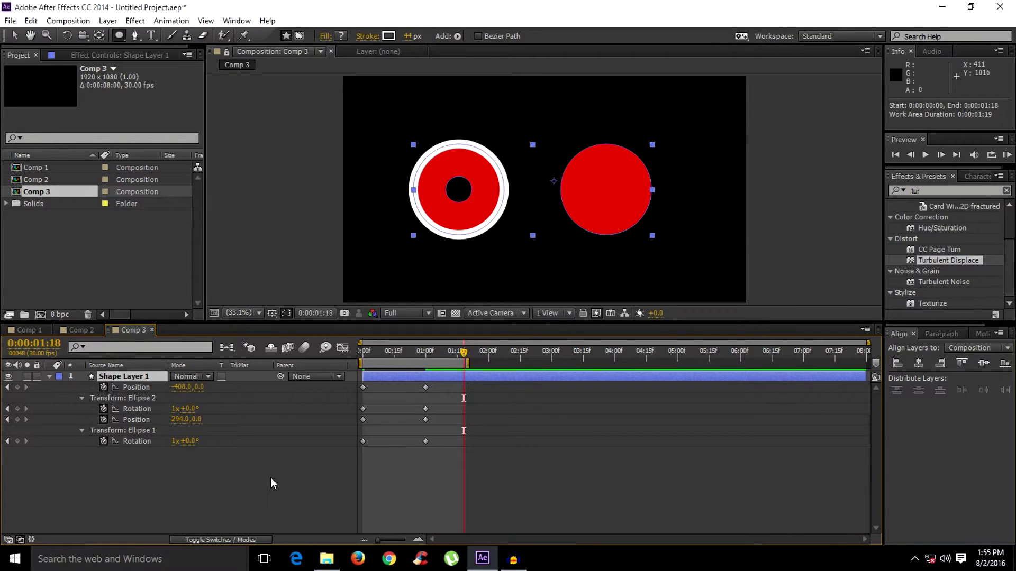
key(KP_0)
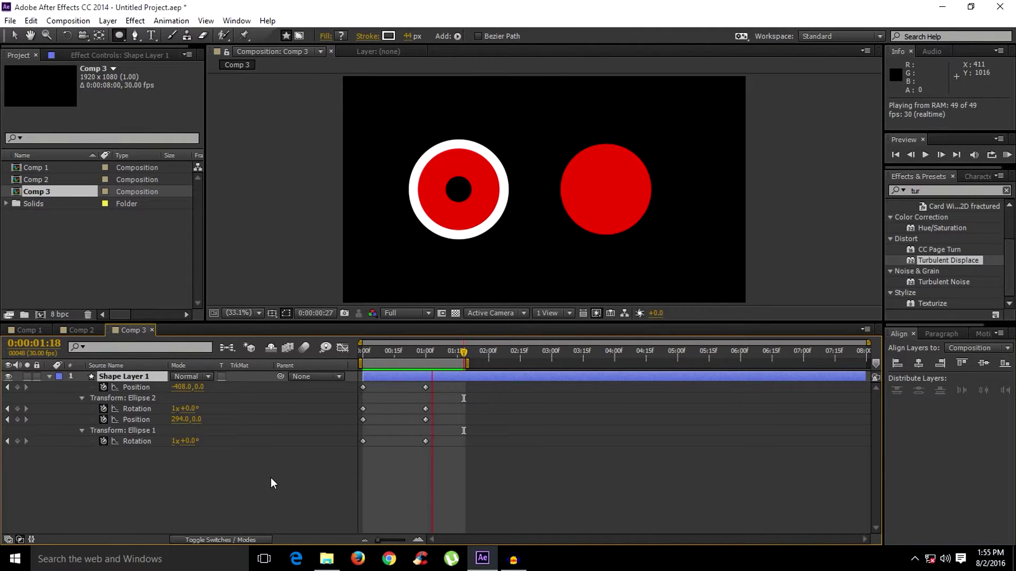
key(space)
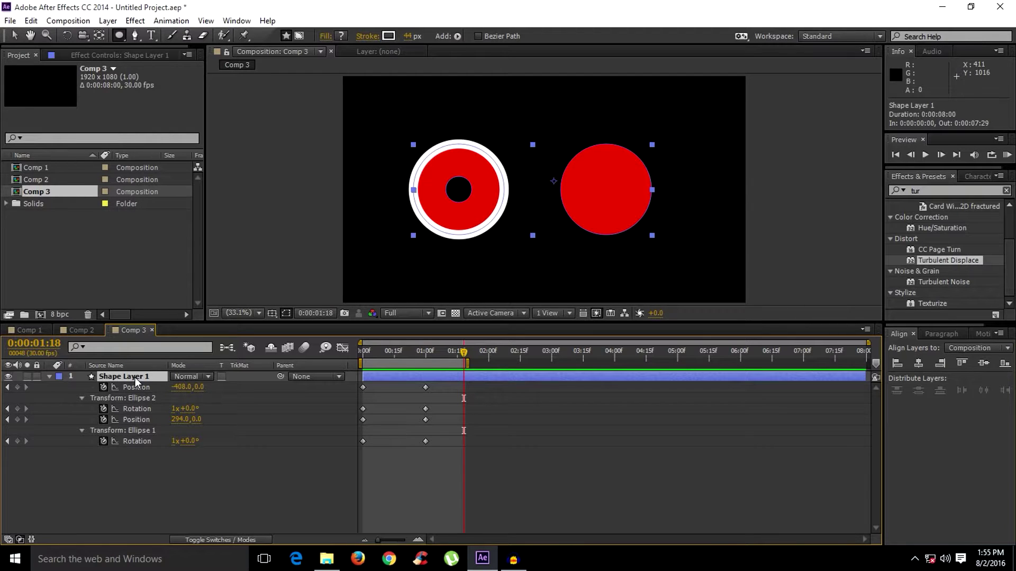
Step: Extend the work area to about 0:00:02:20, select the layer's first Position keyframe, and reposition the time
drag(467, 363, 535, 363)
drag(463, 351, 482, 360)
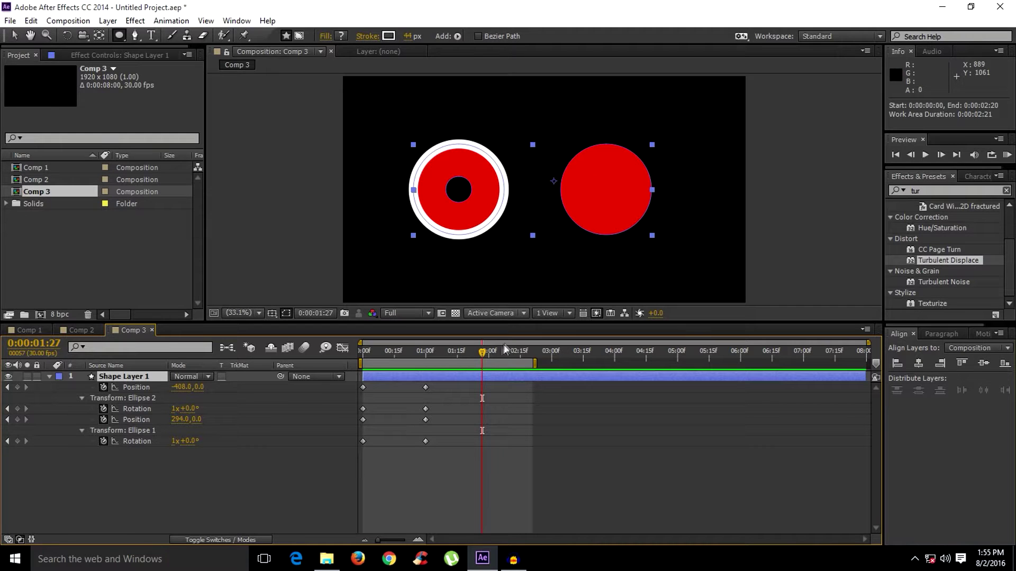
click(363, 387)
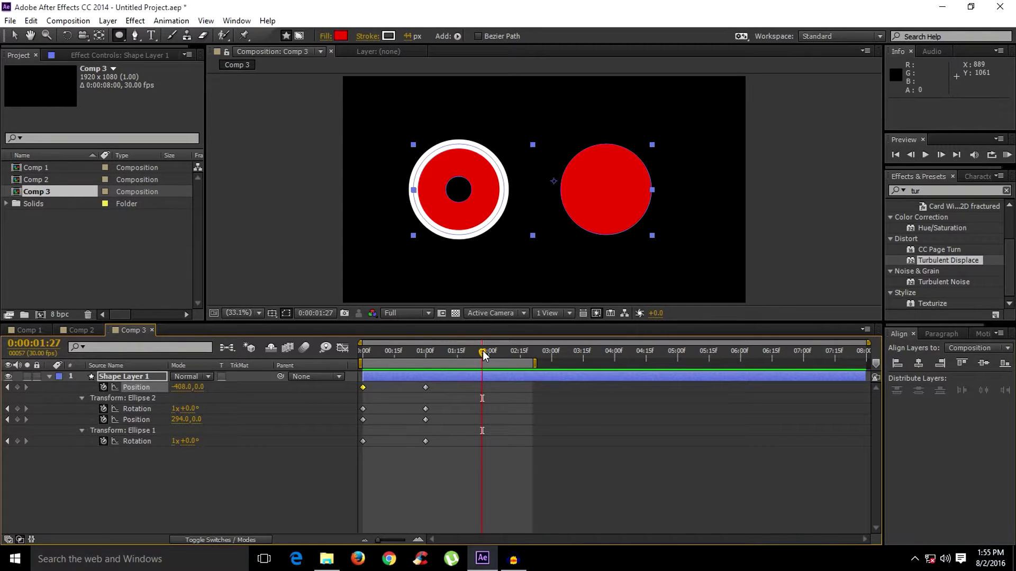
drag(429, 357, 425, 357)
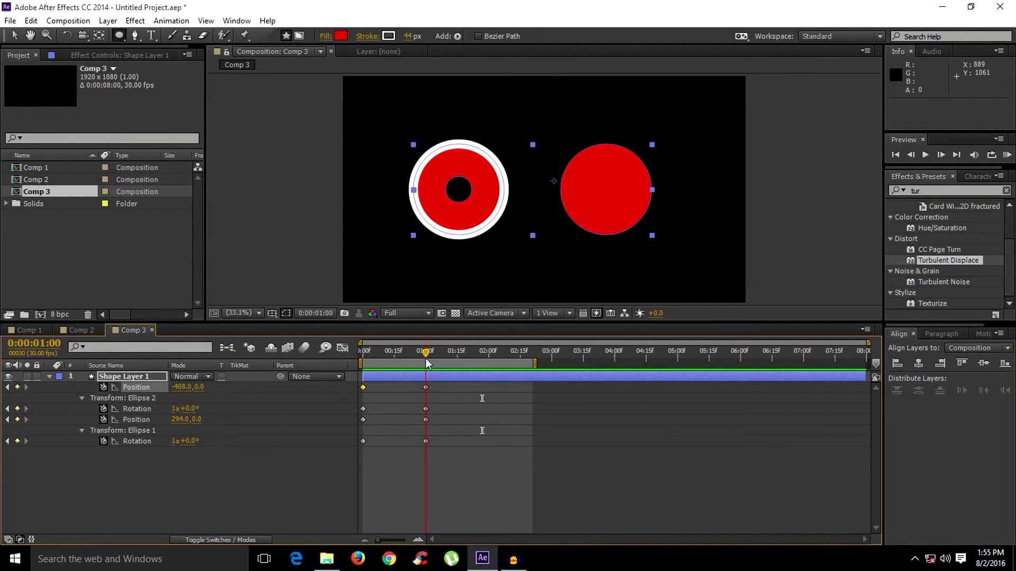
key(space)
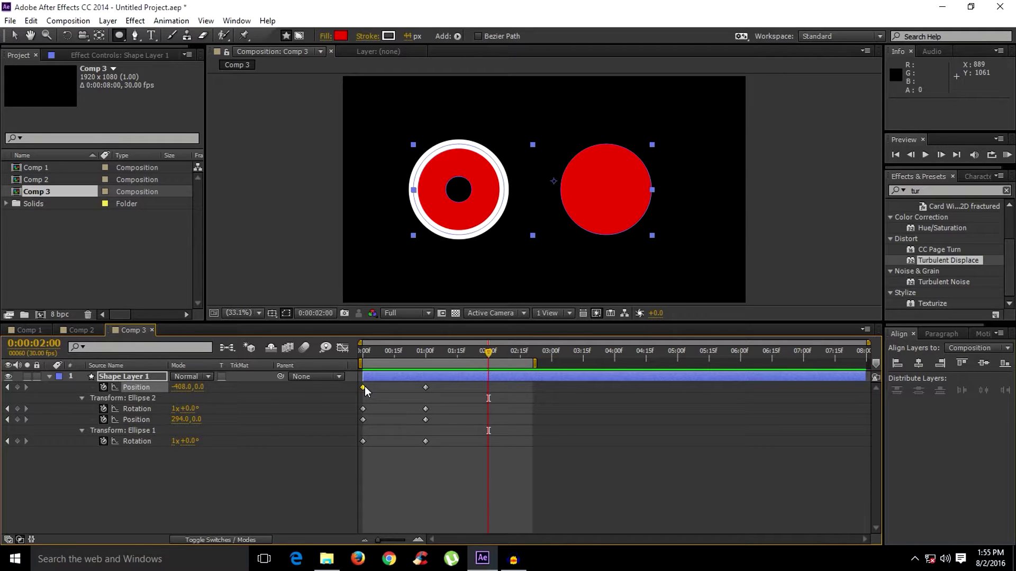
mouse_move(364, 389)
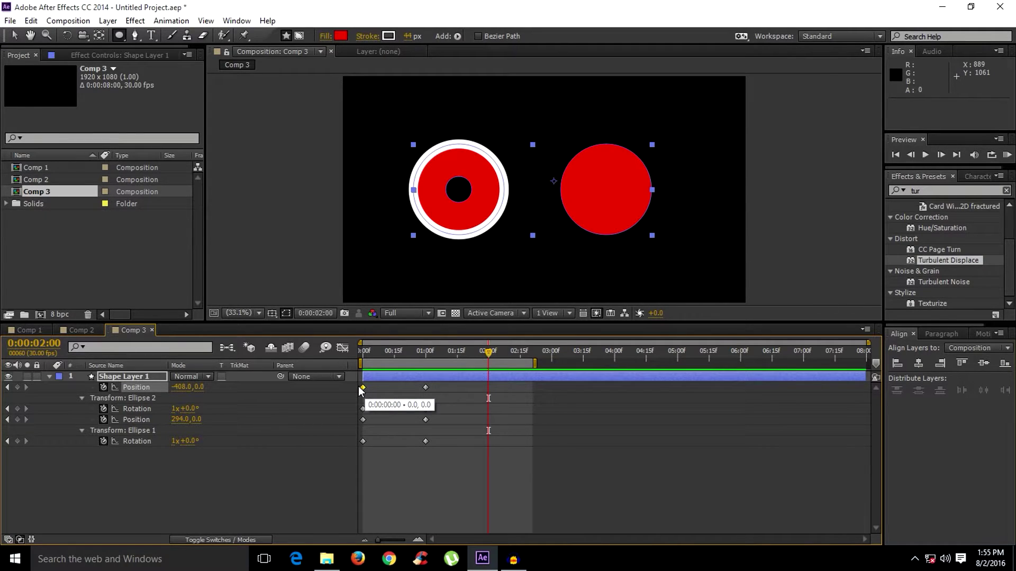
Step: Paste the starting Position keyframe and Ellipse 2's Rotation and Position start keyframes at 0:00:02:00
key(ctrl+v)
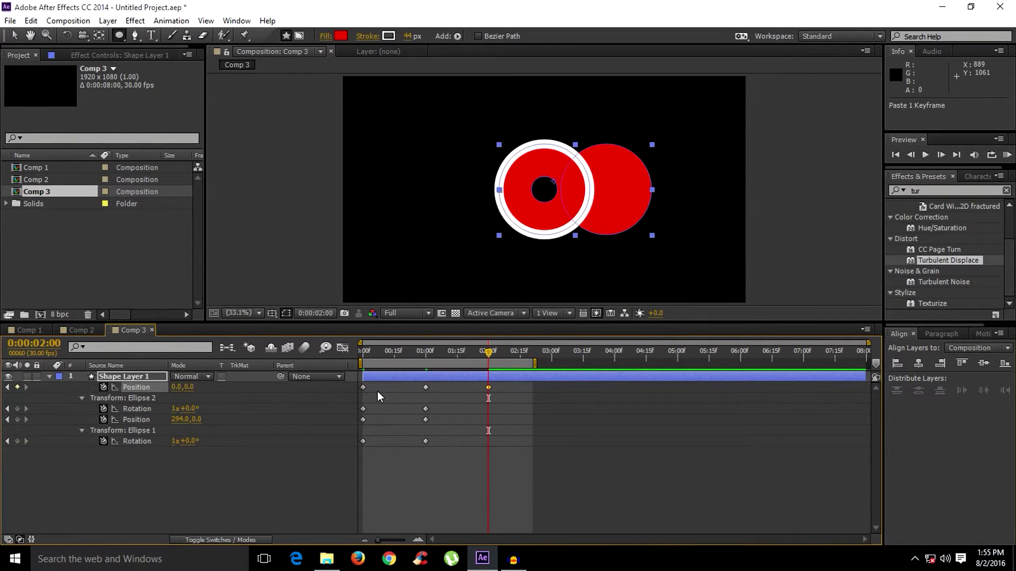
click(362, 409)
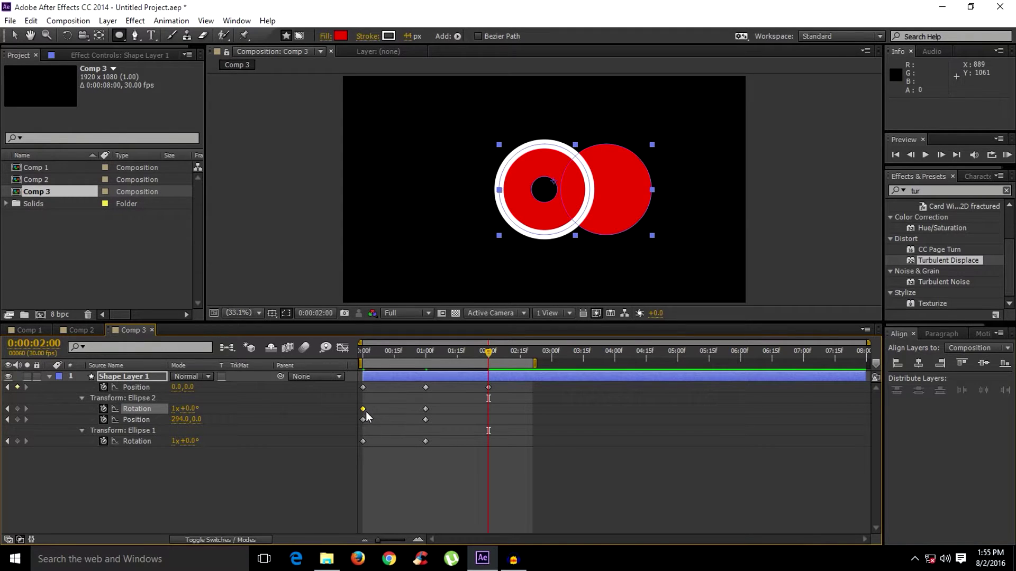
key(ctrl+c)
key(ctrl+v)
click(363, 419)
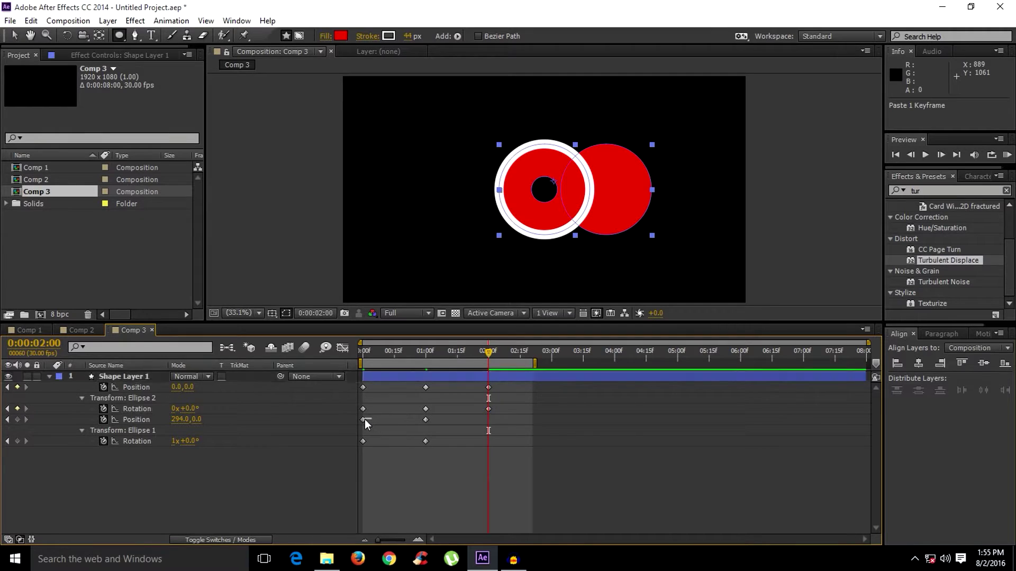
key(ctrl+c)
key(ctrl+v)
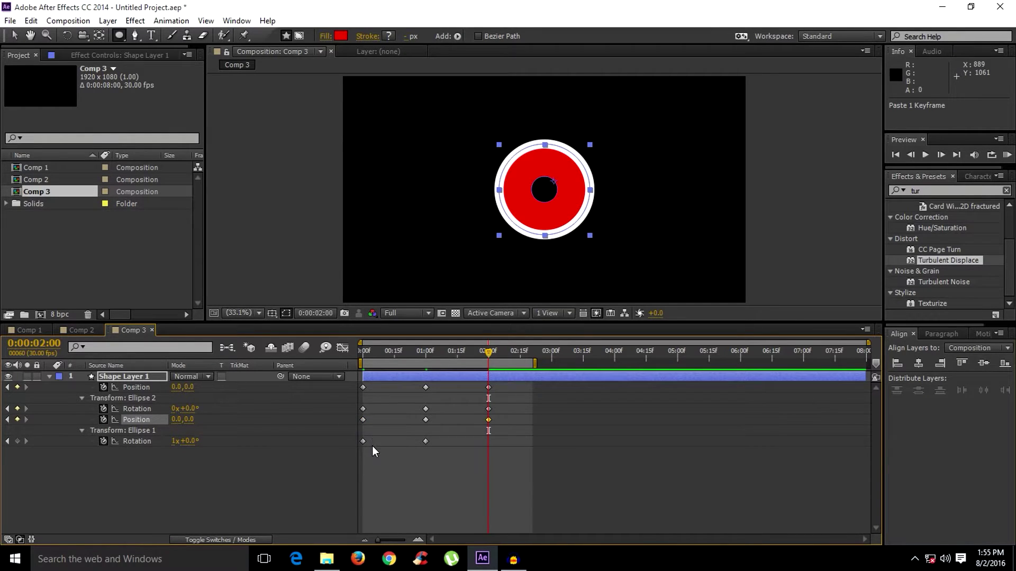
Step: Repeat Ellipse 1's starting Rotation keyframe at 0:00:02:00 and preview the animation
click(363, 441)
key(ctrl+c)
key(ctrl+v)
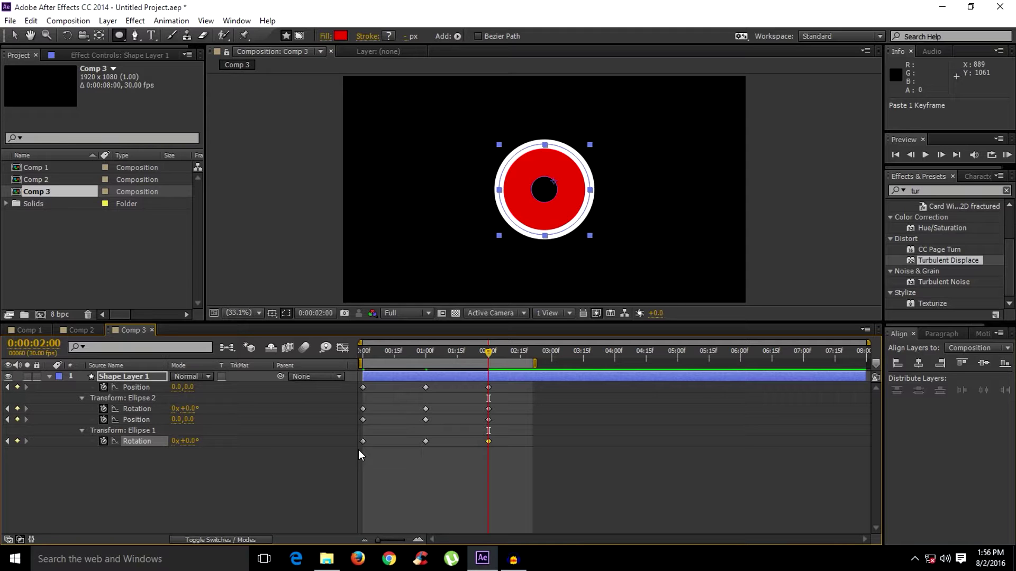
key(KP_0)
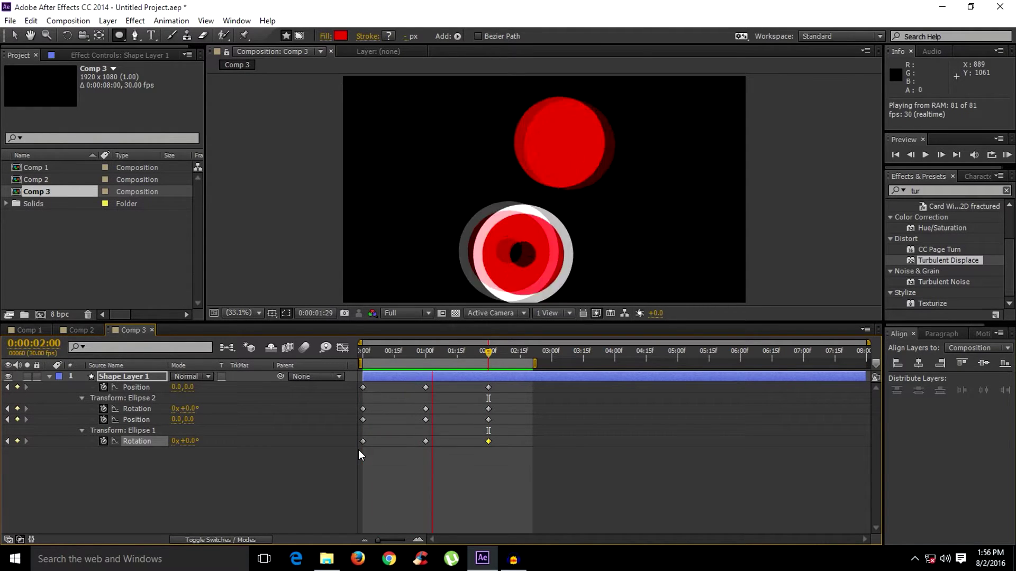
key(space)
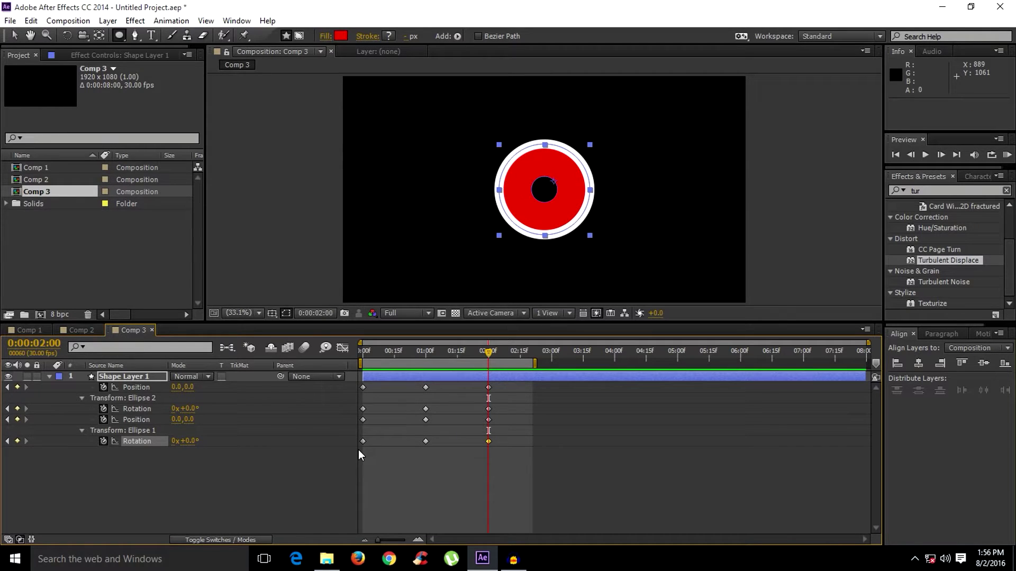
click(148, 376)
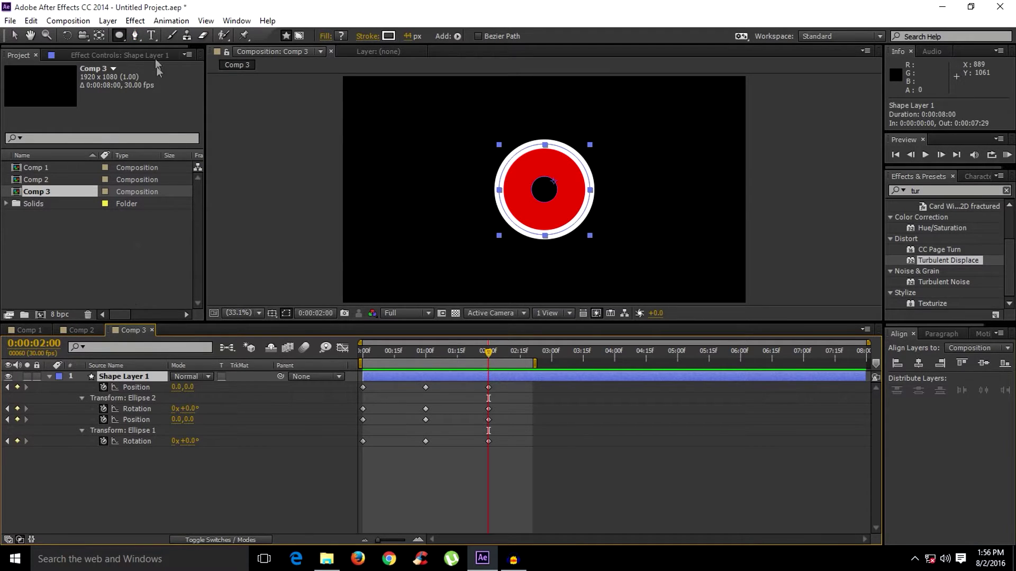
Step: Apply Fast Blur to the eyeball layer with Blurriness 40
click(134, 21)
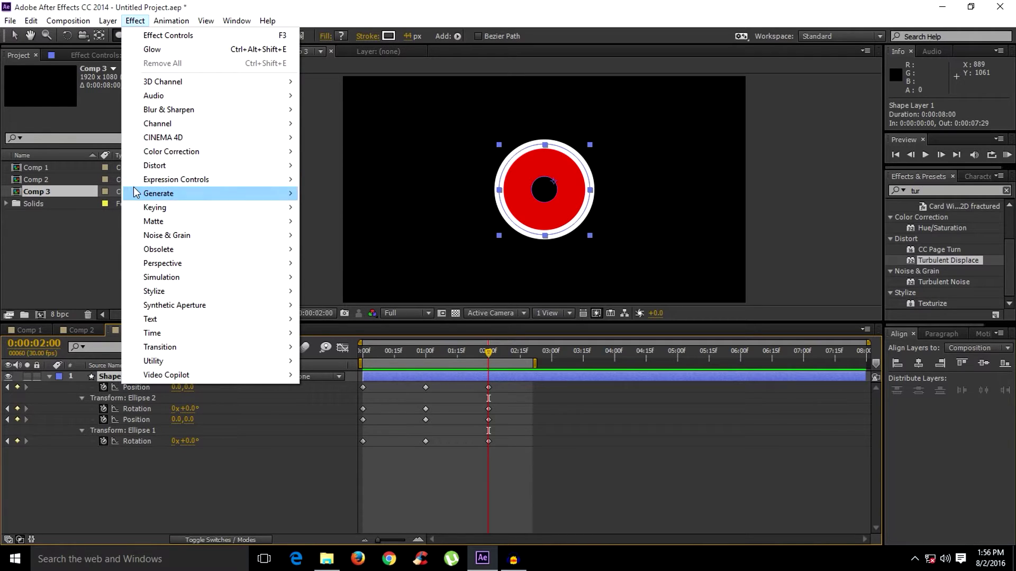
mouse_move(181, 112)
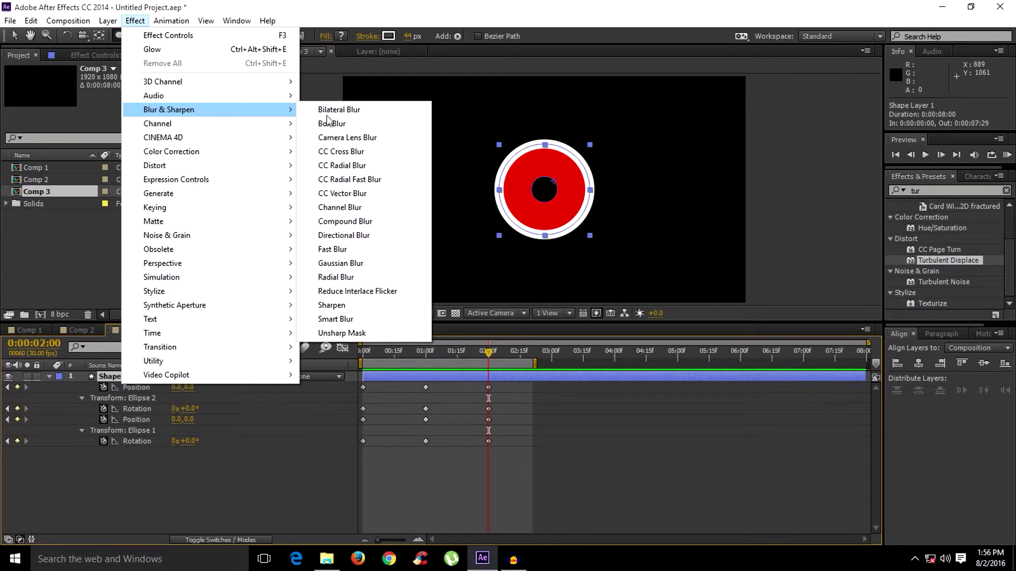
click(333, 249)
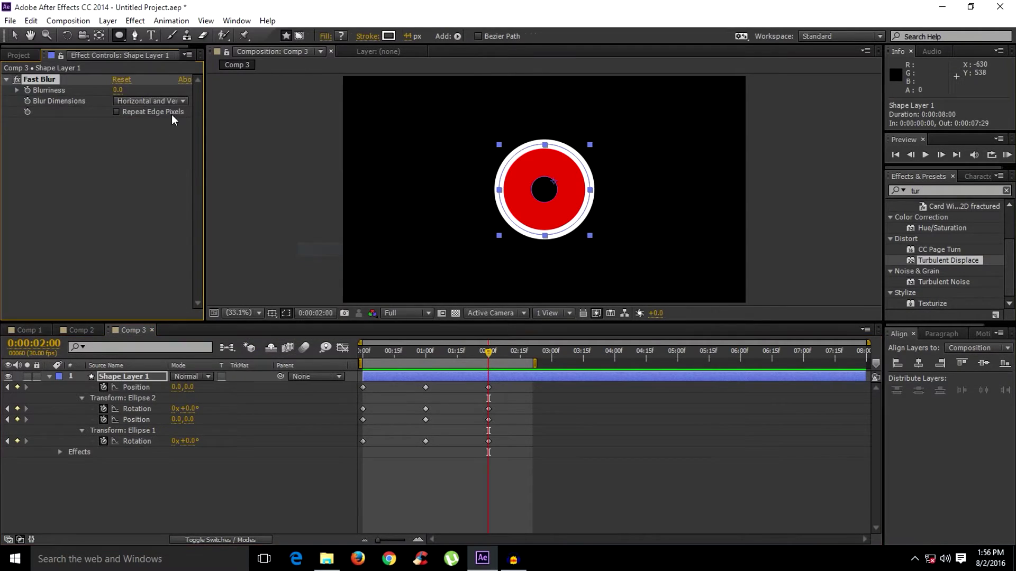
click(119, 91)
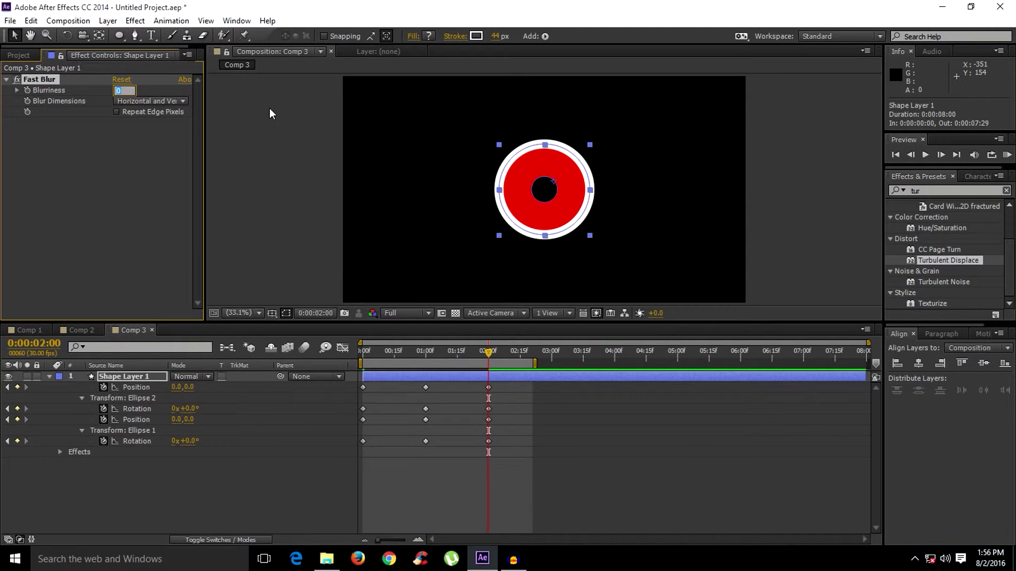
text(40)
click(151, 204)
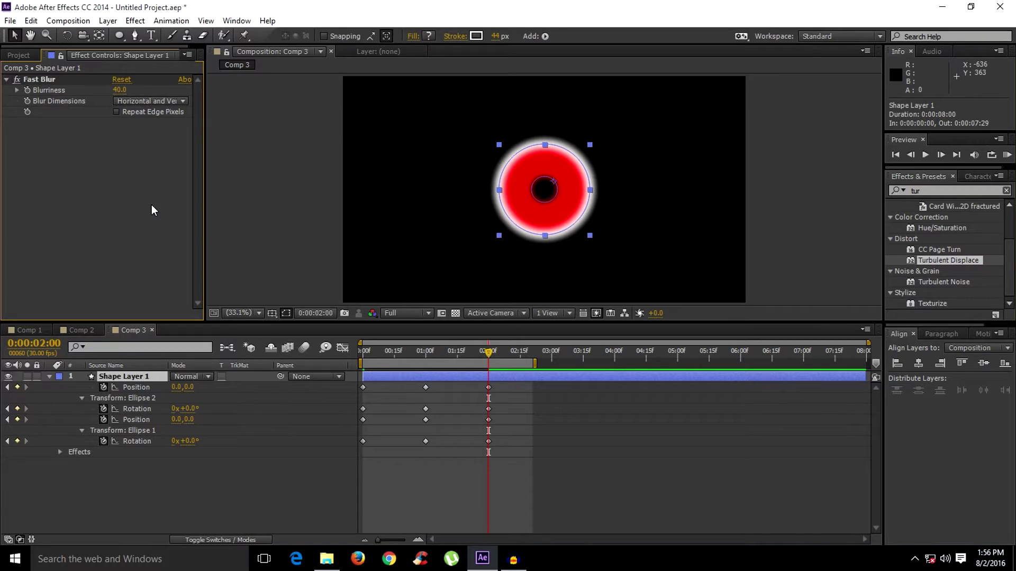
Step: Apply Simple Choker with Choke Matte 40
click(136, 24)
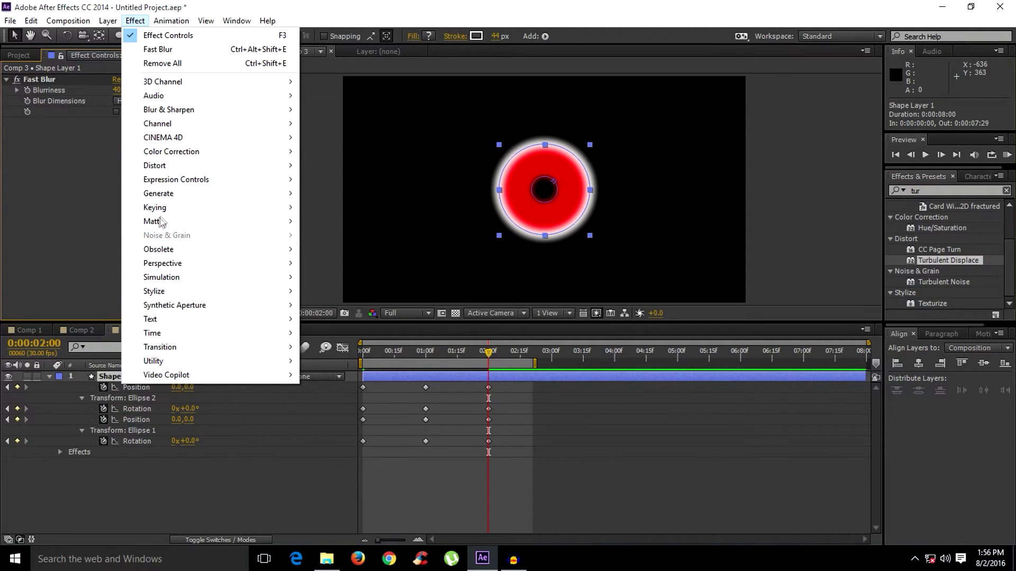
mouse_move(163, 221)
click(342, 277)
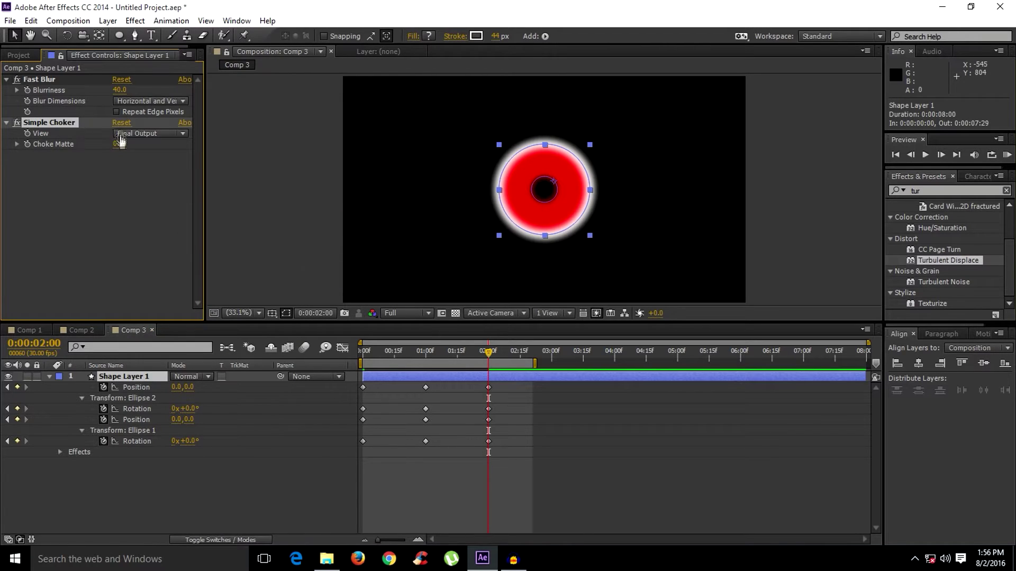
click(121, 144)
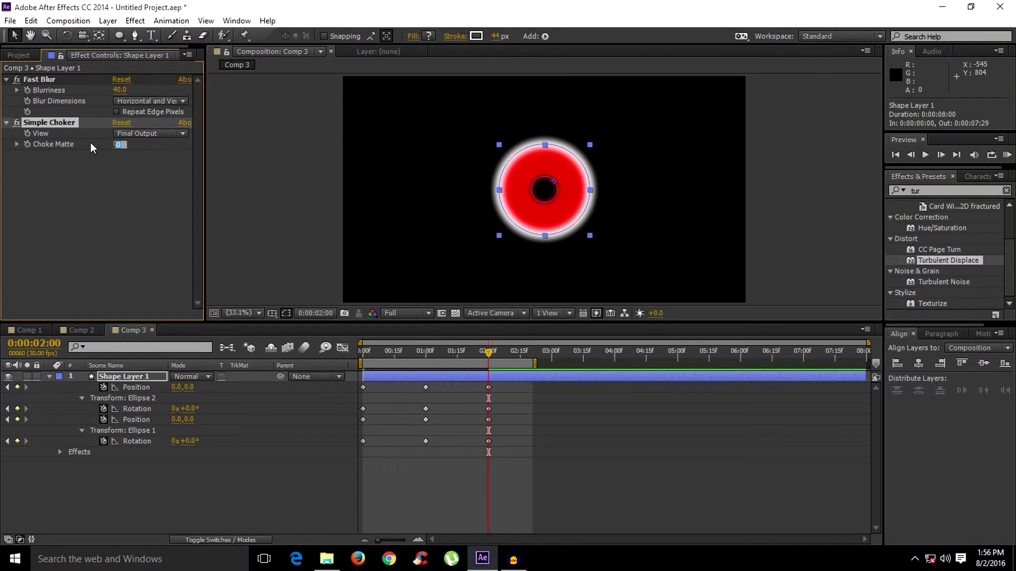
text(40)
key(Return)
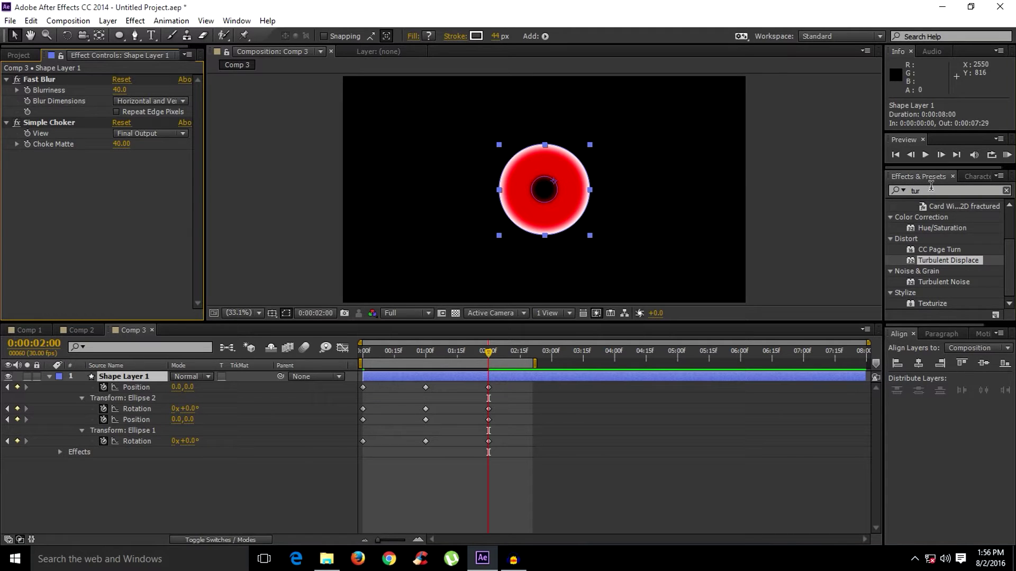
Step: Drag Turbulent Displace from Effects & Presets onto Shape Layer 1 (Amount 50, Size 100)
drag(948, 261, 142, 192)
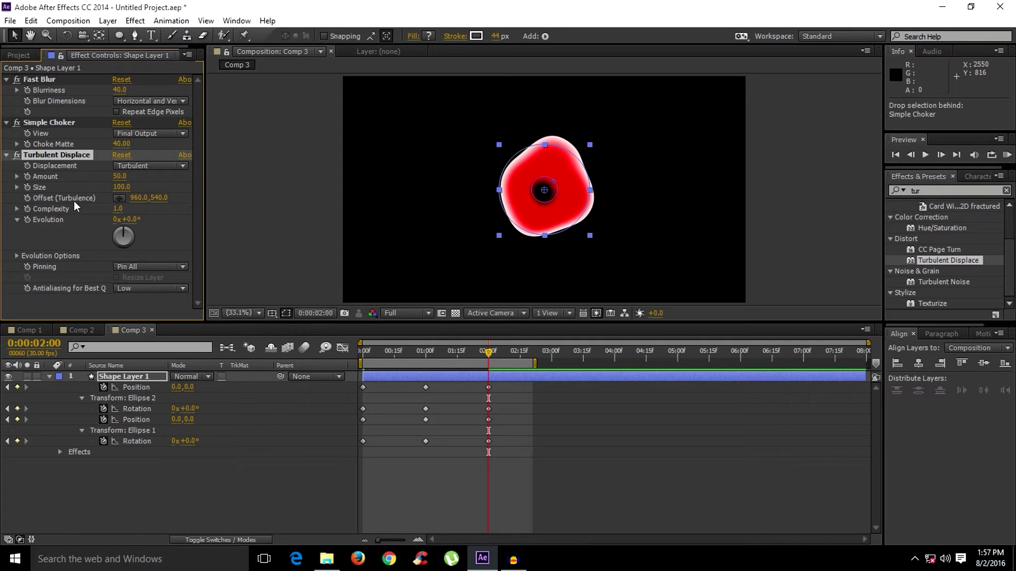
click(134, 21)
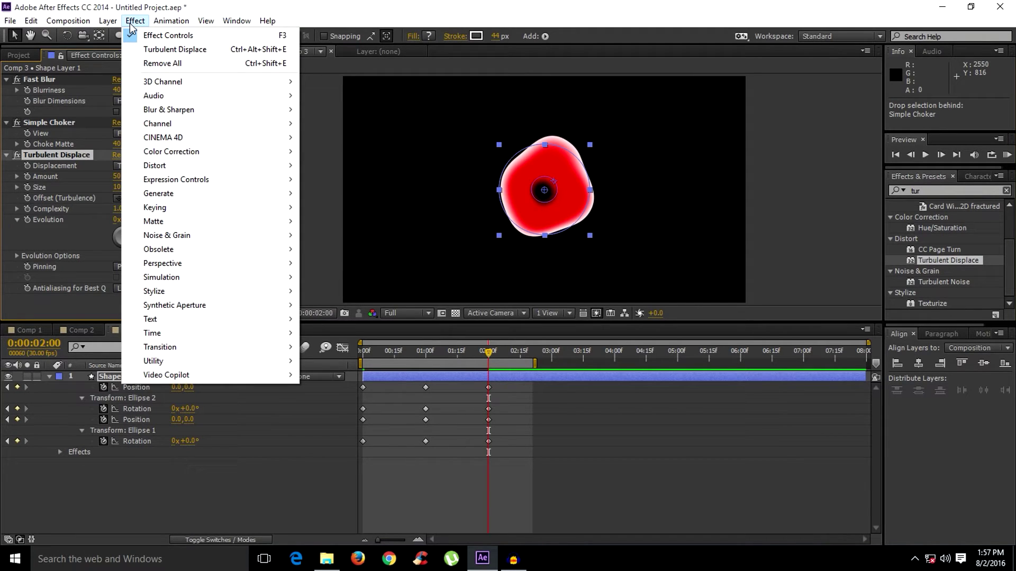
Step: Add Stylize > Glow to Shape Layer 1 with Glow Threshold 50.2% and Glow Radius 18
mouse_move(172, 292)
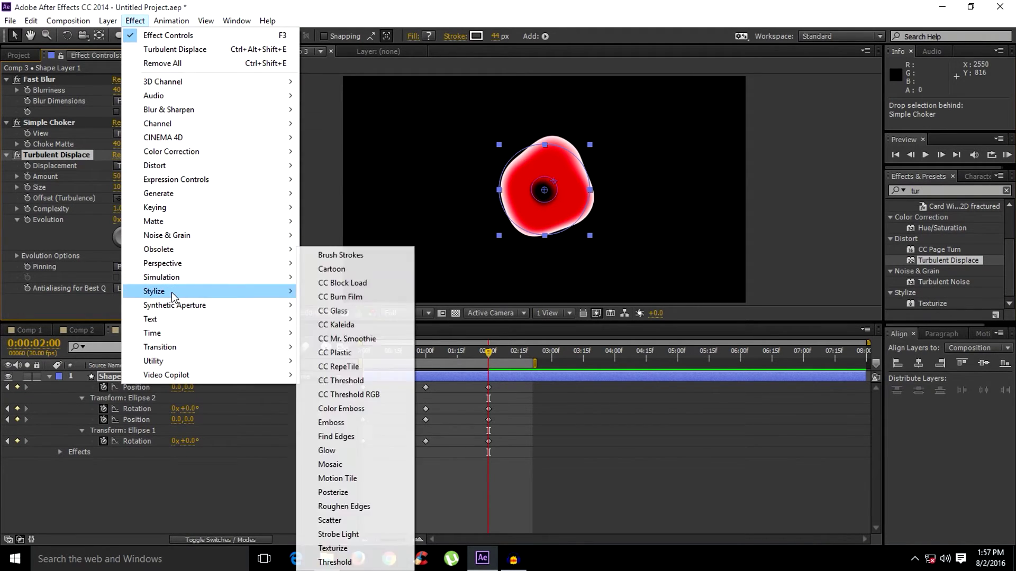
click(327, 450)
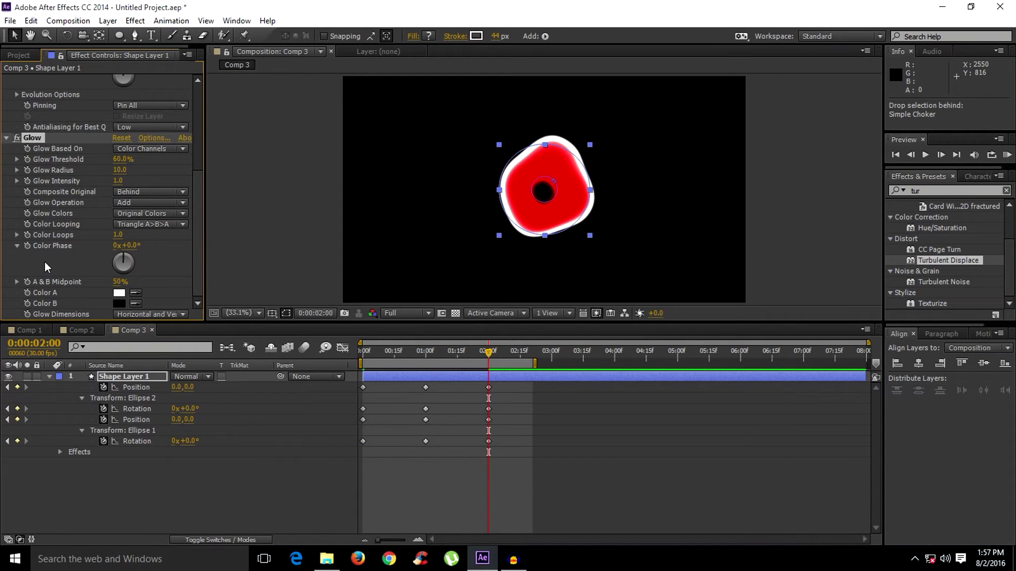
mouse_move(118, 159)
mouse_down()
mouse_move(104, 158)
mouse_move(125, 169)
mouse_up()
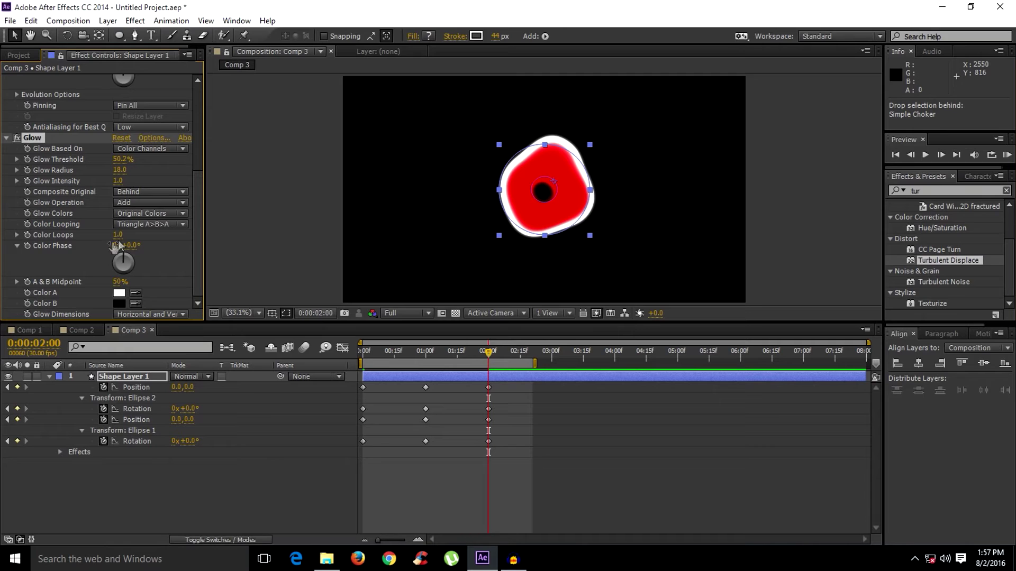
click(116, 376)
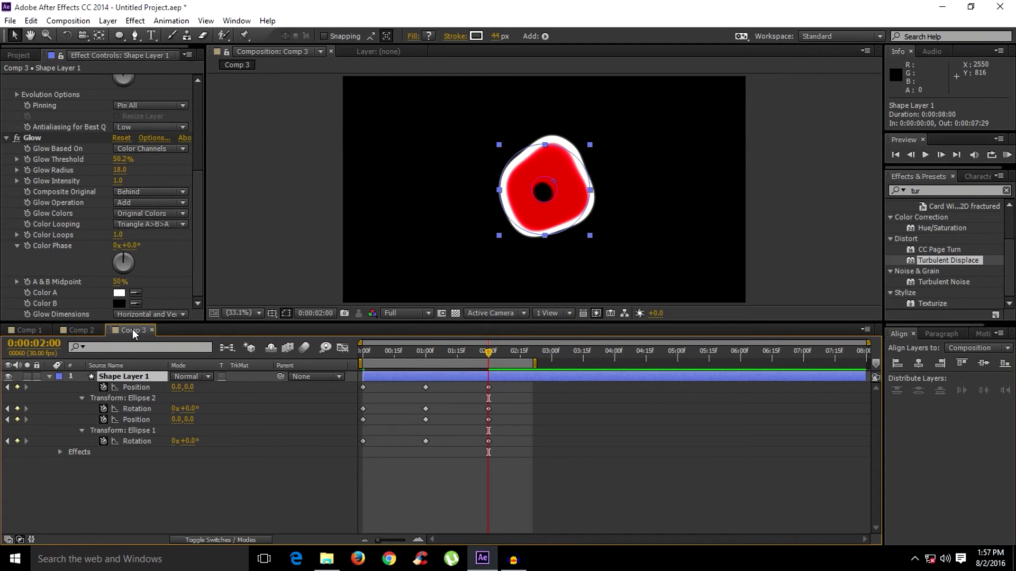
Step: Play the RAM preview of the glowing, wobbly eyeball animation twice
key(KP_0)
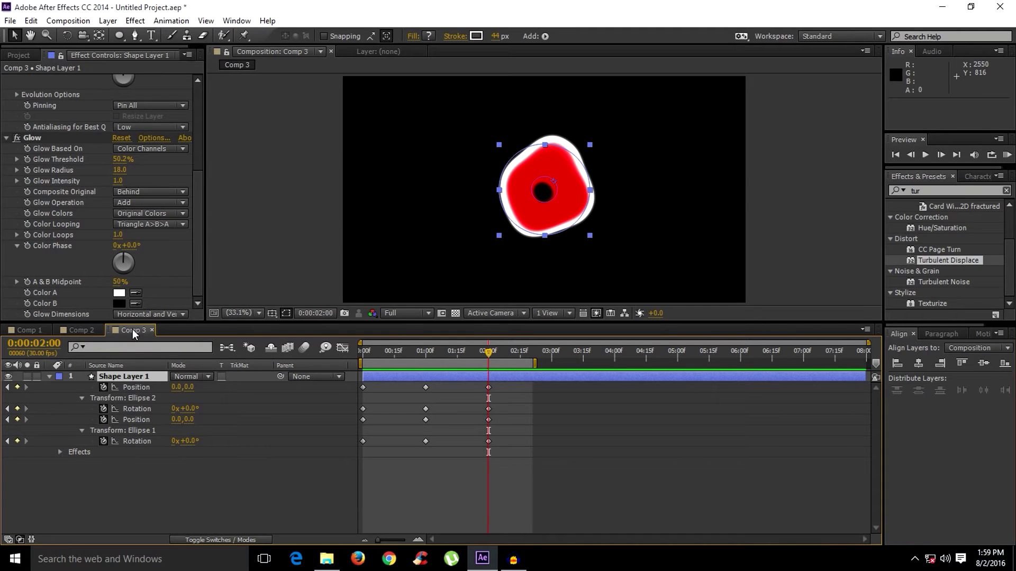
key(KP_0)
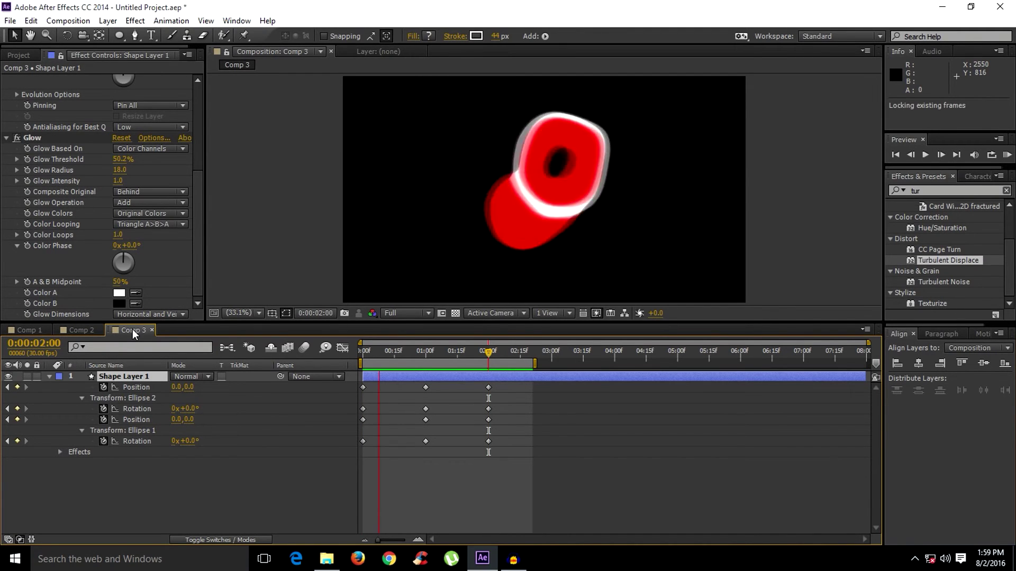